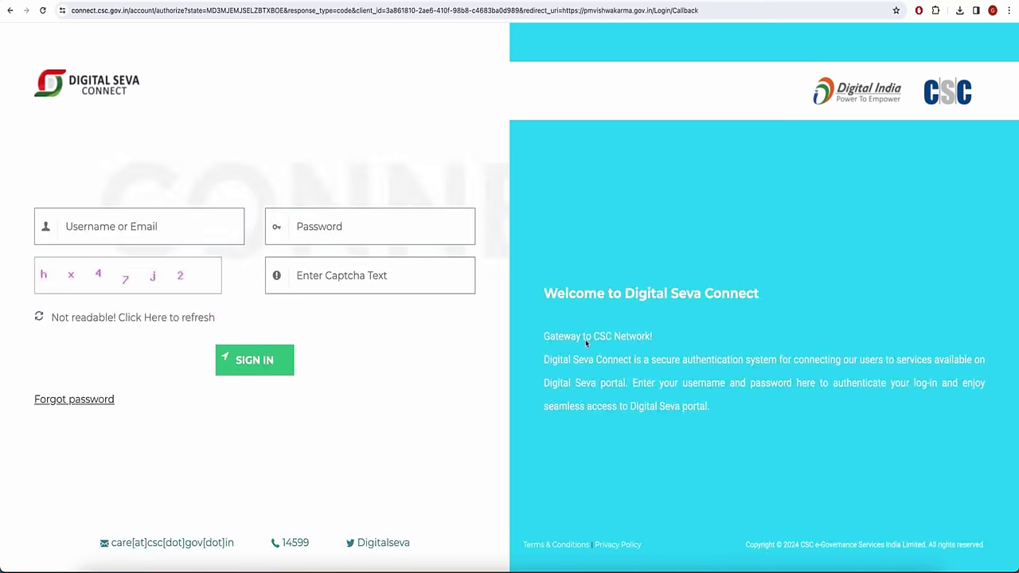
Sign in to Digital Seva Connect with the operator's username, password and captcha text.
left_click(171, 230)
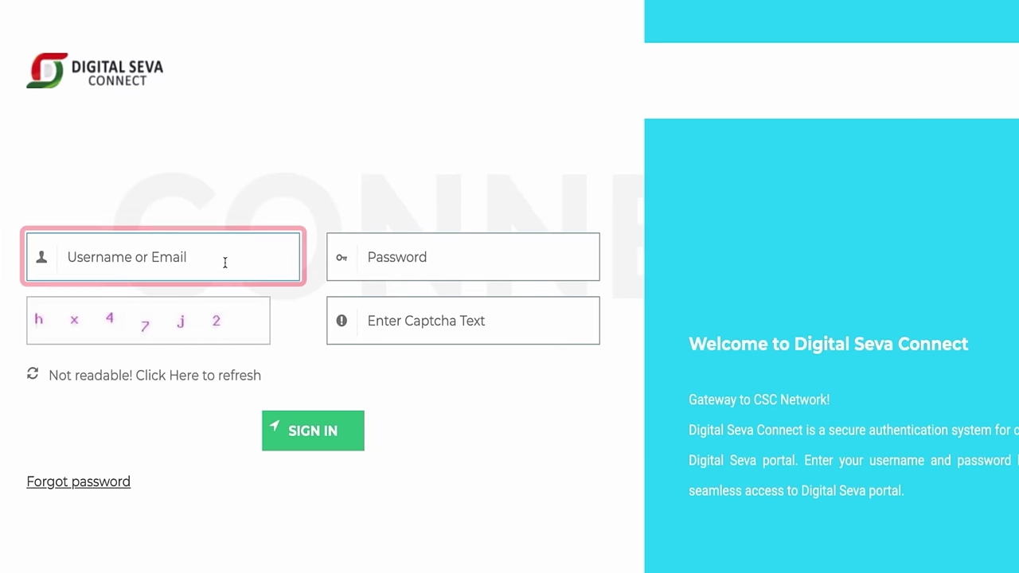
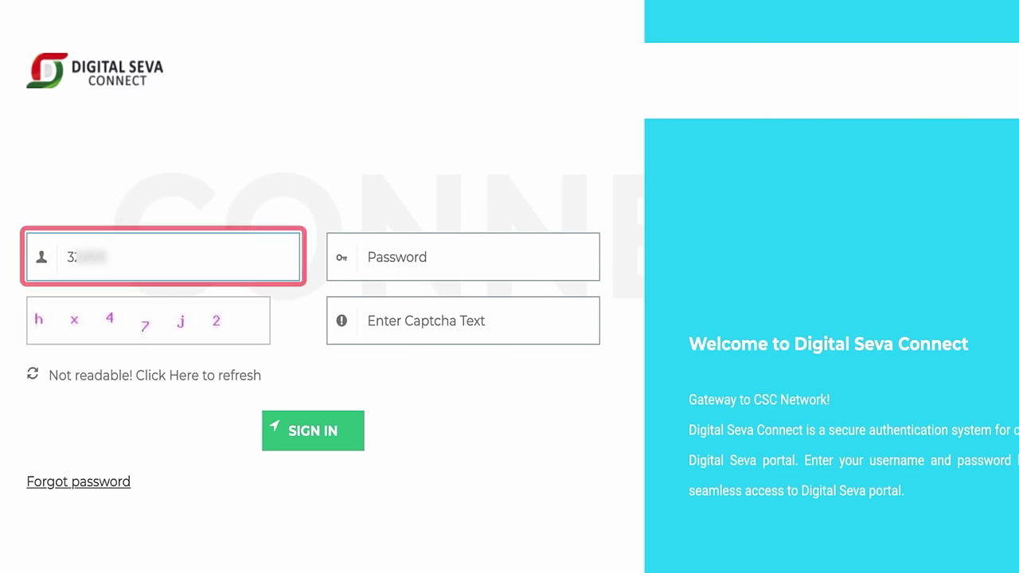
left_click(363, 257)
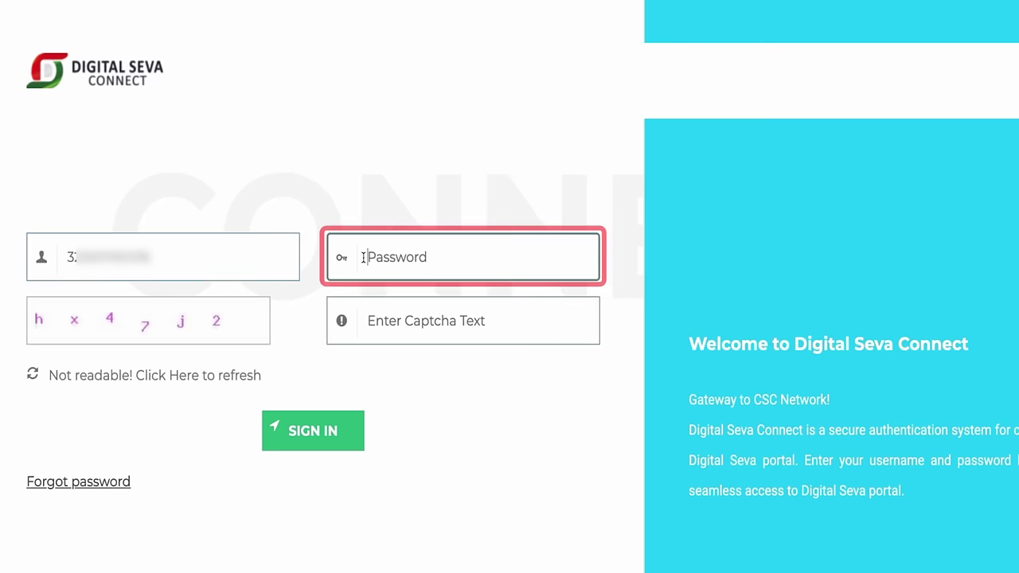
type("••••••••")
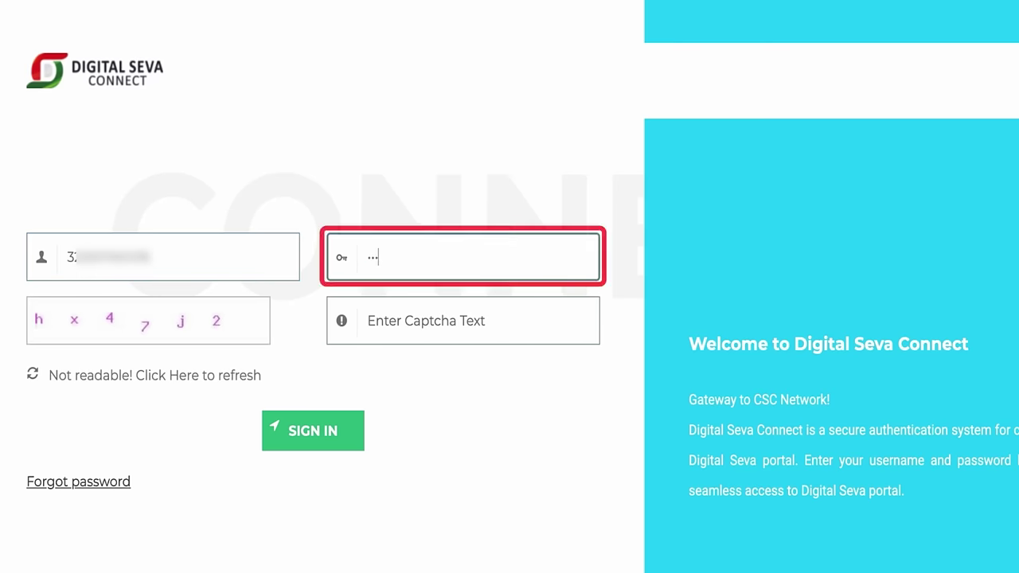
key("Tab")
type("hx47j2")
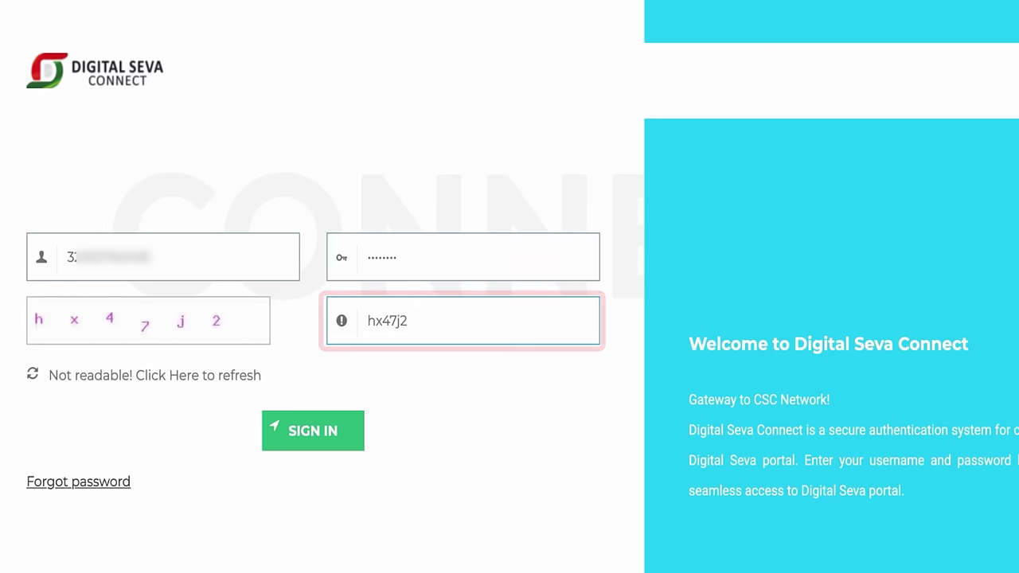
left_click(296, 444)
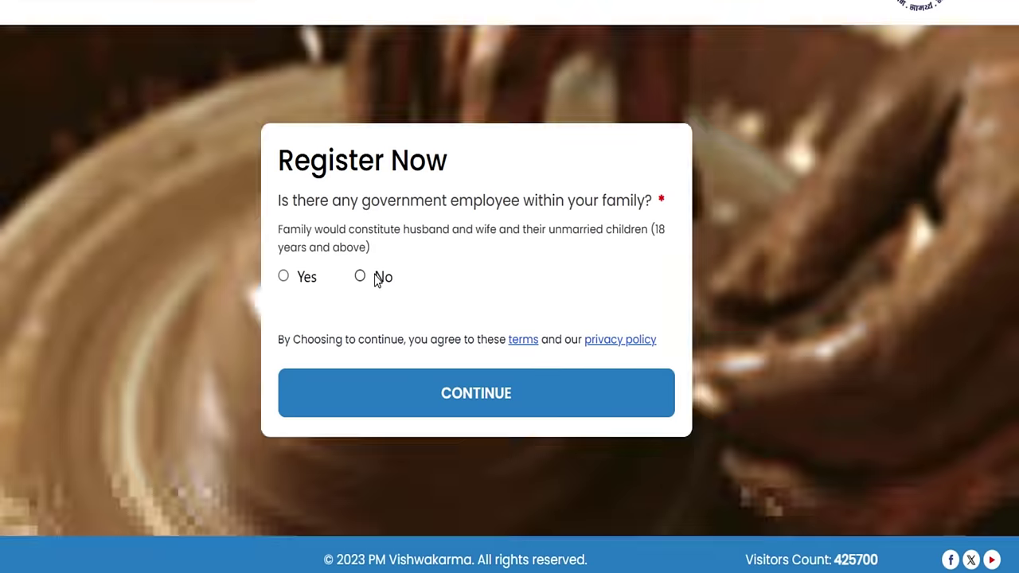
Answer No to whether any family member is a government employee.
left_click(379, 281)
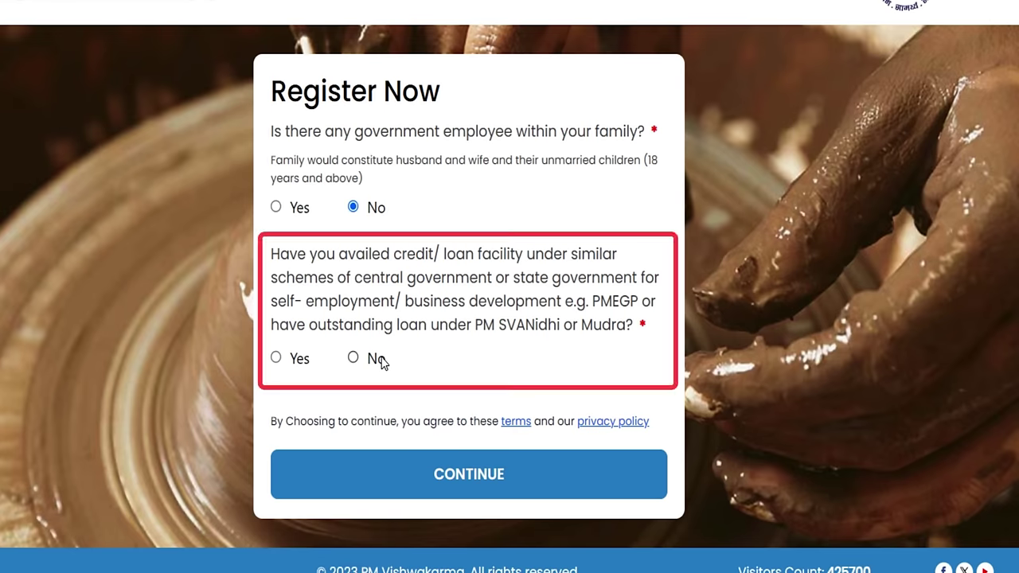
Submit the Aadhaar-linked mobile number and captcha with the terms accepted, requesting an OTP.
left_click(430, 477)
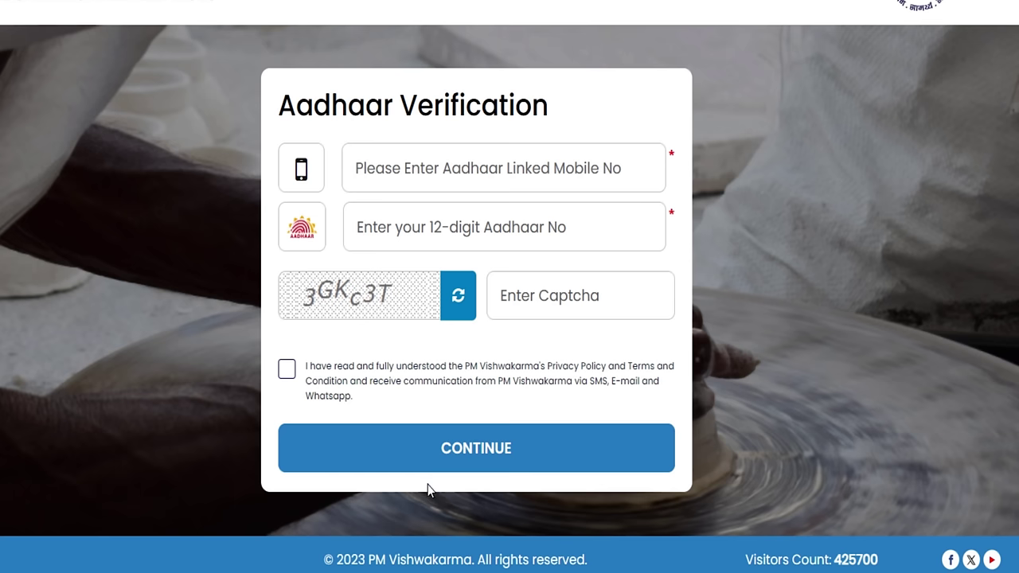
left_click(458, 174)
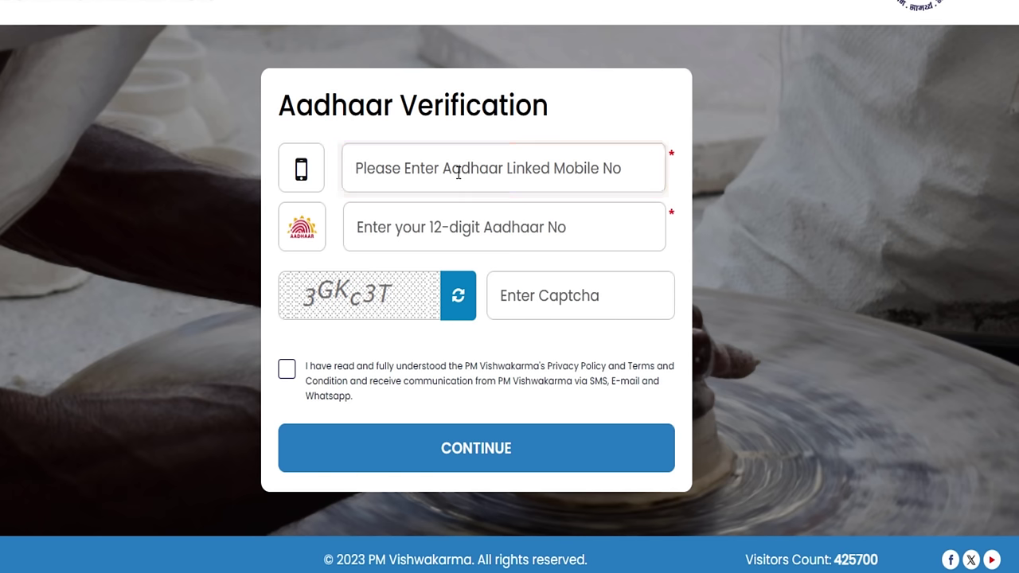
type("9")
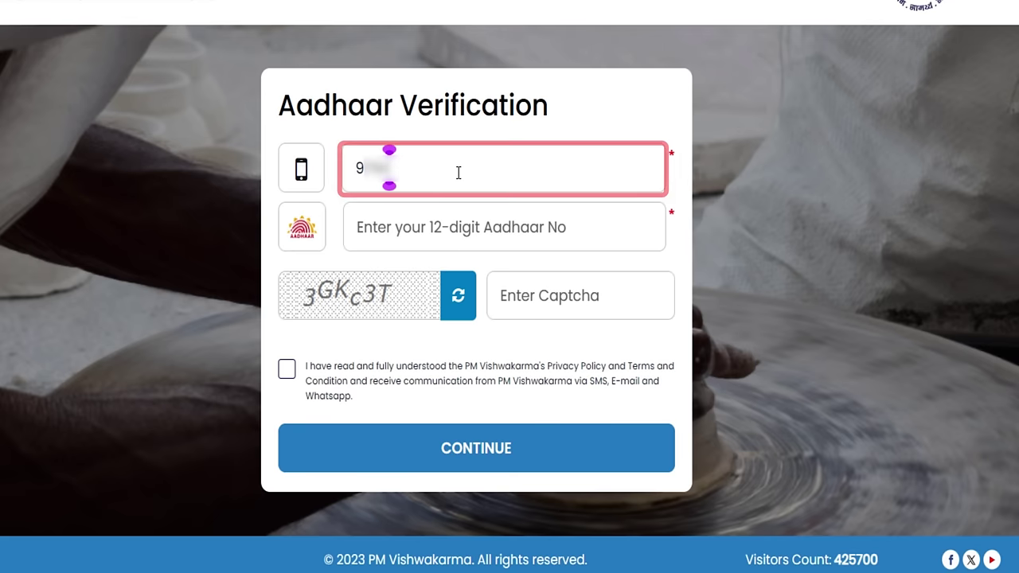
type("876")
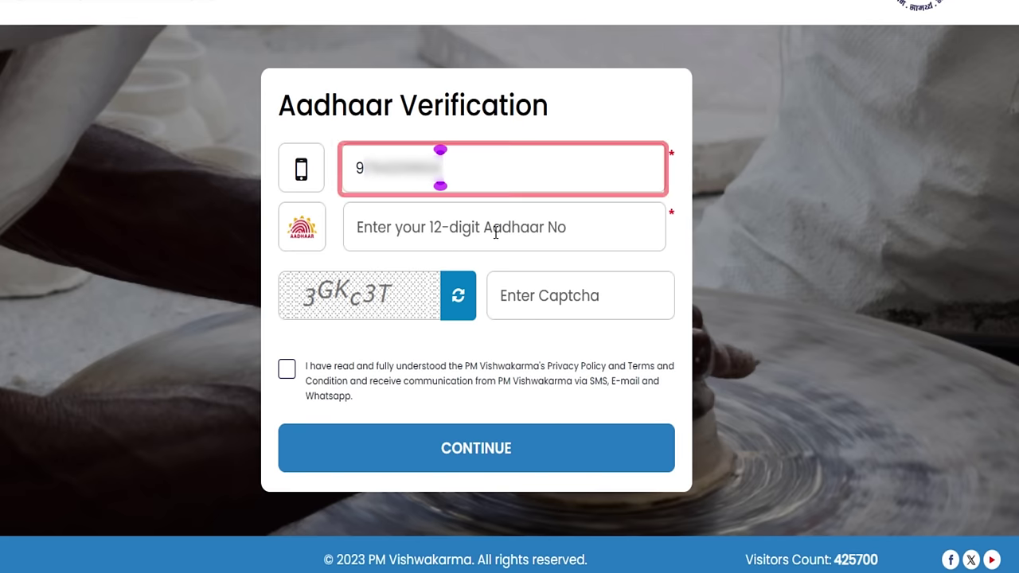
type("8")
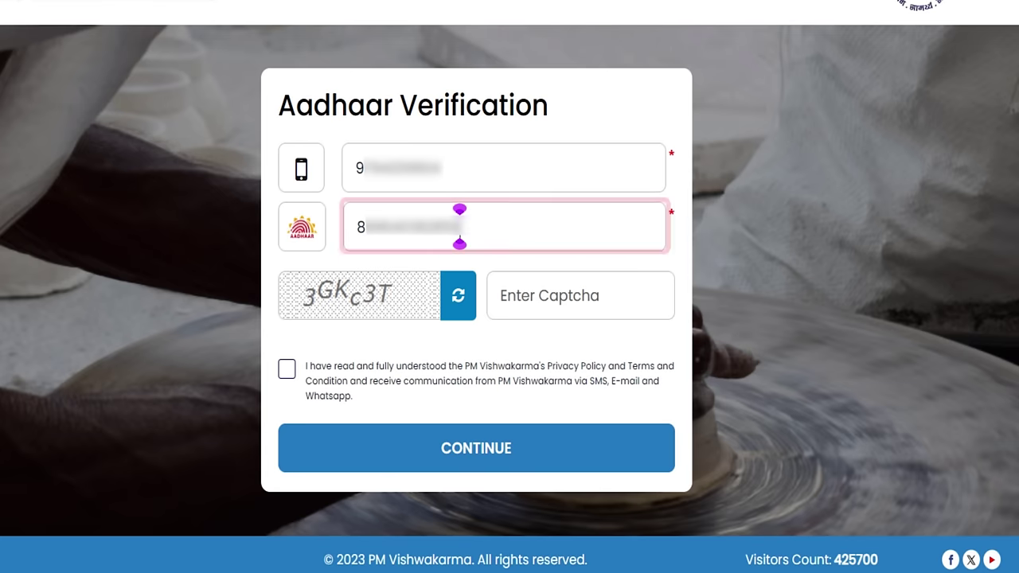
left_click(615, 299)
type("3")
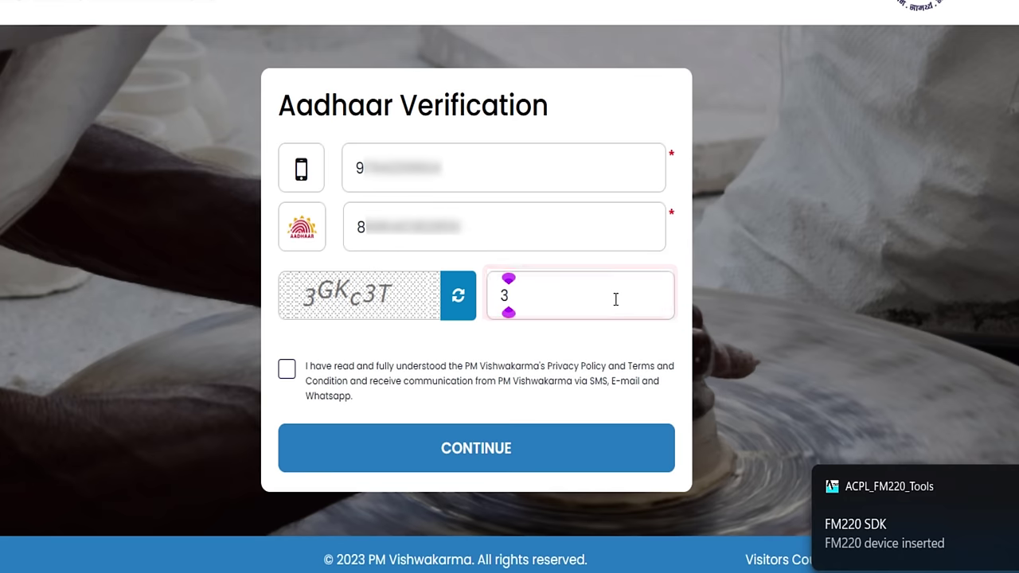
type("GKc3T")
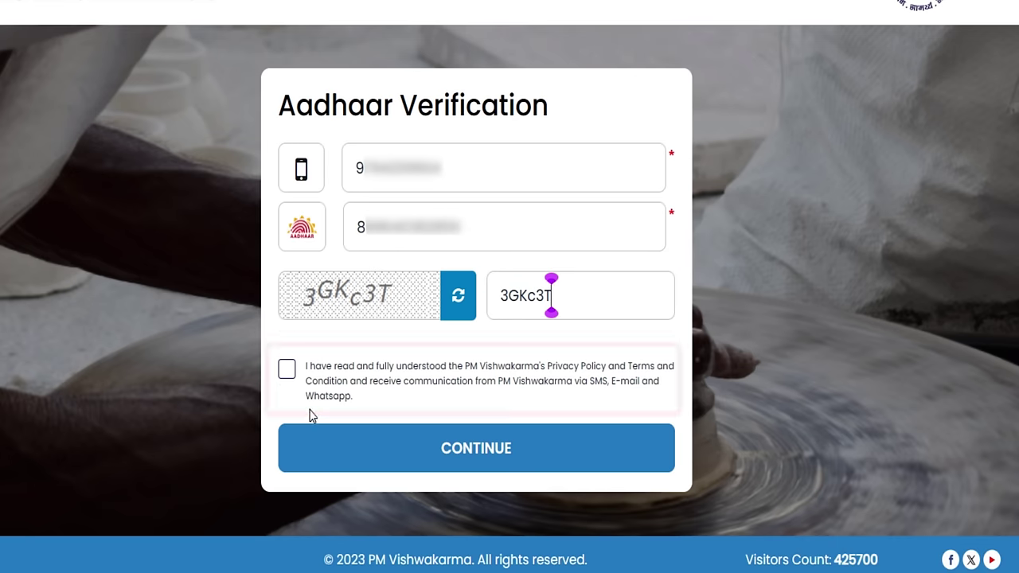
left_click(287, 370)
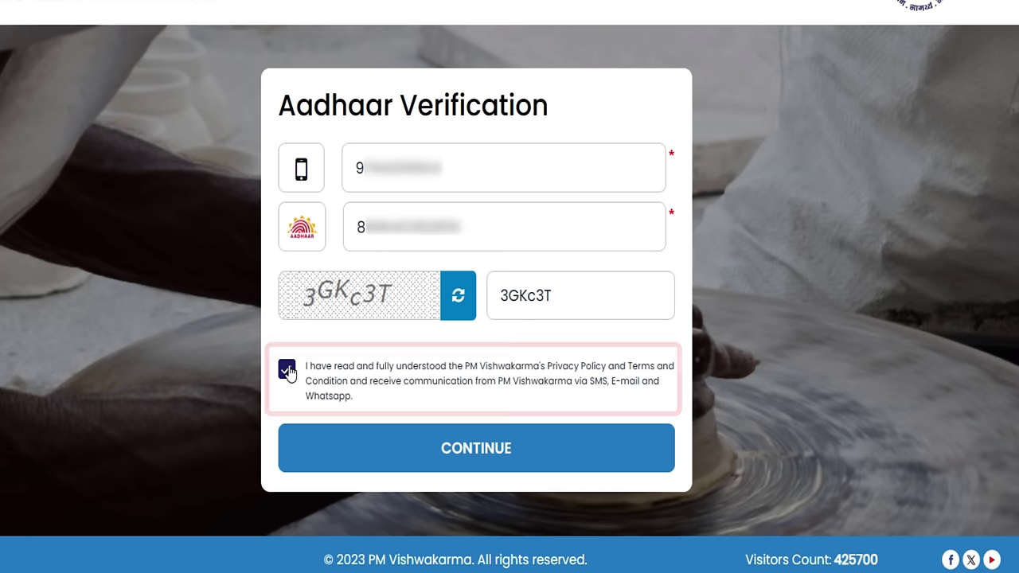
left_click(421, 452)
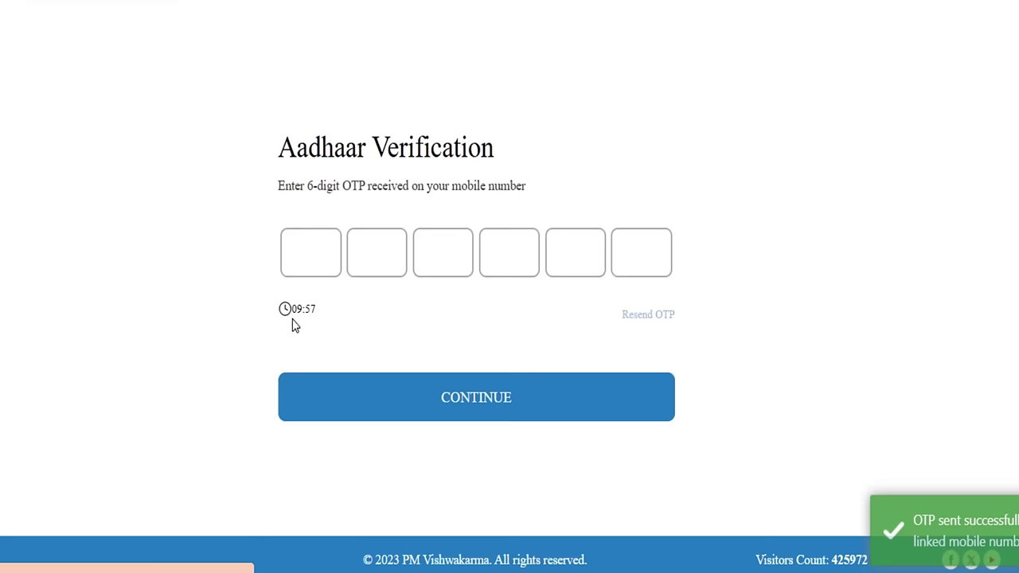
Verify the mobile OTP and complete the applicant's fingerprint verification.
left_click(296, 246)
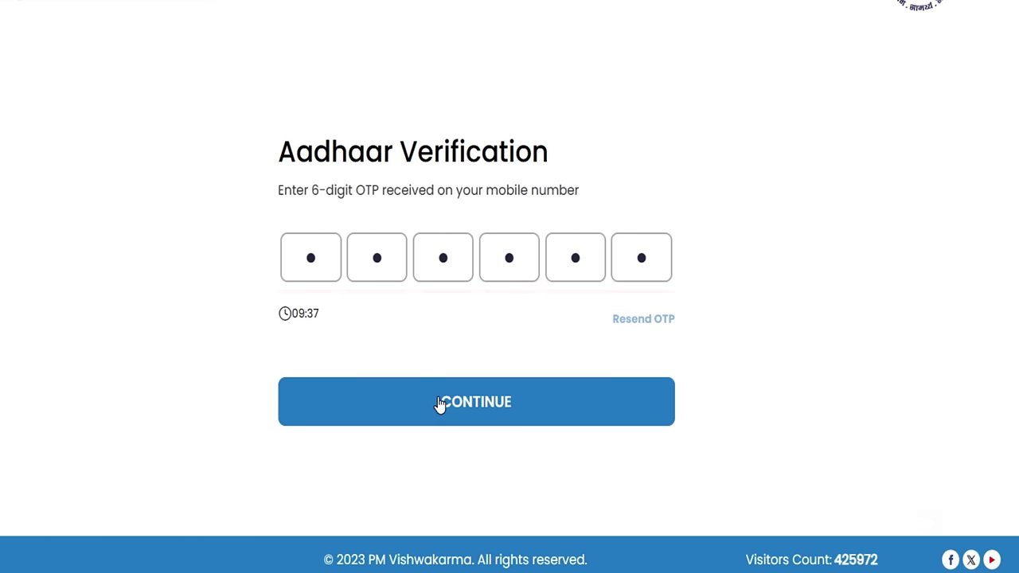
left_click(443, 403)
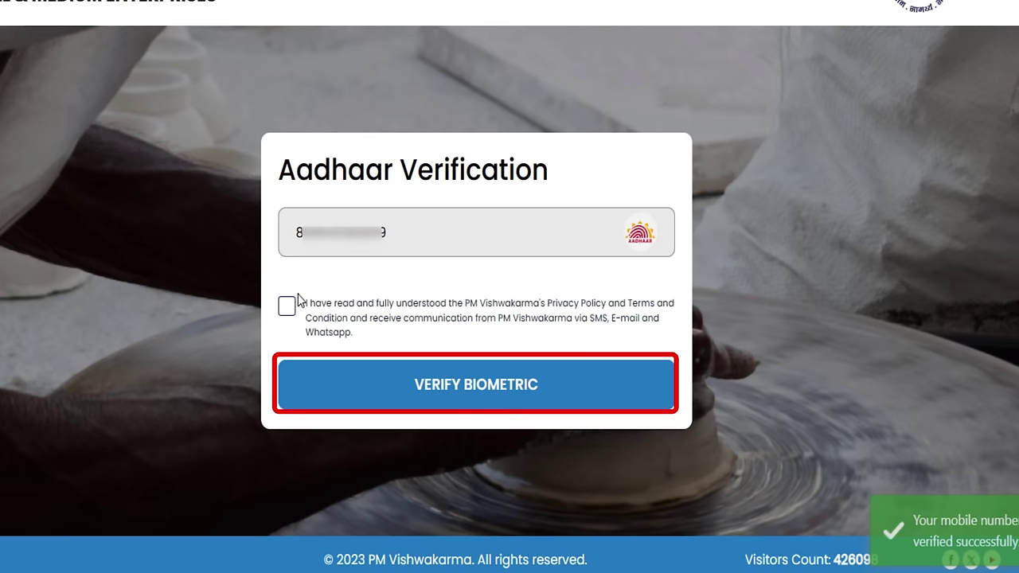
left_click(417, 370)
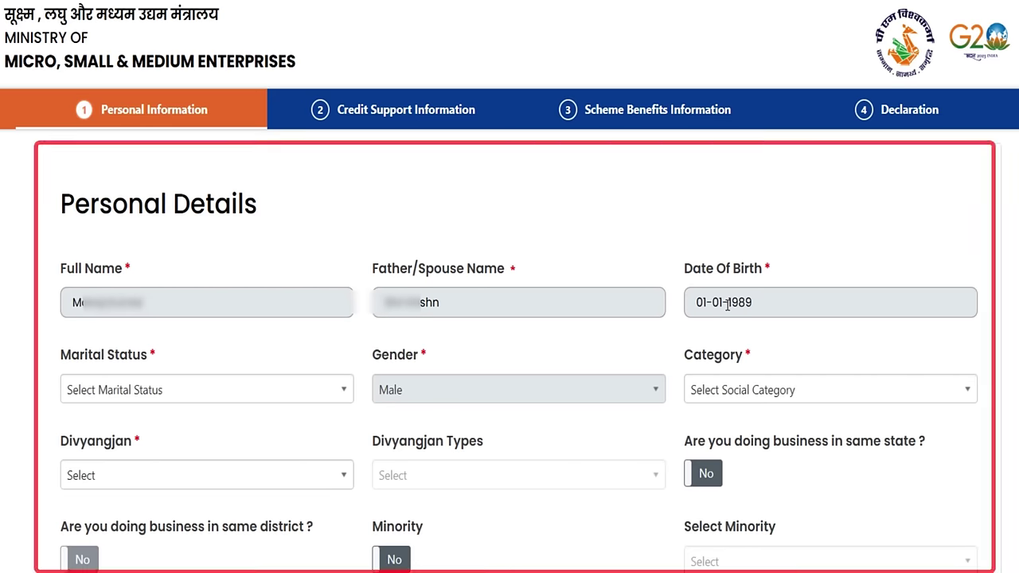
Set marital status to Married, category to SC, and Divyangjan to No.
left_click(209, 398)
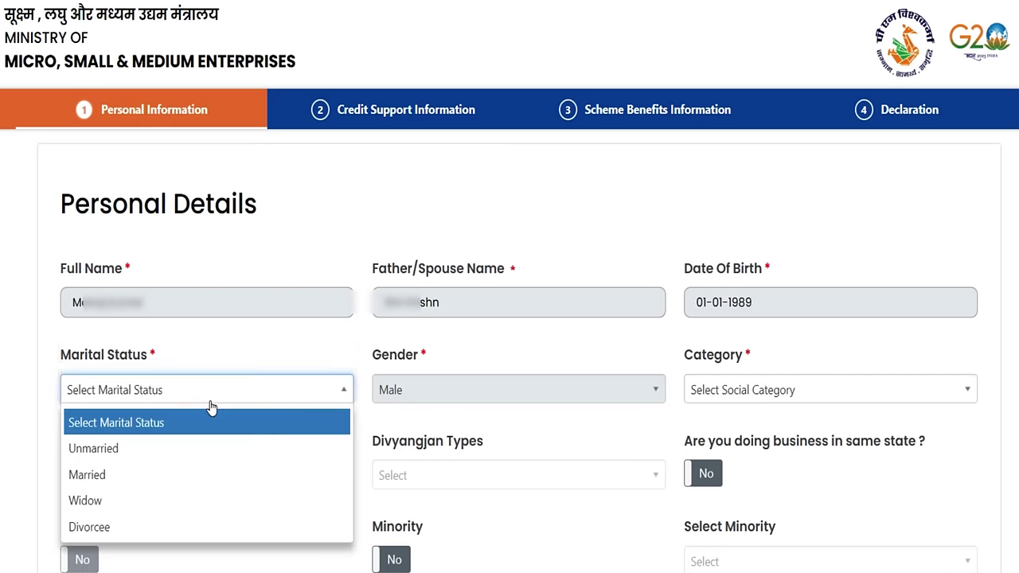
left_click(176, 475)
left_click(751, 394)
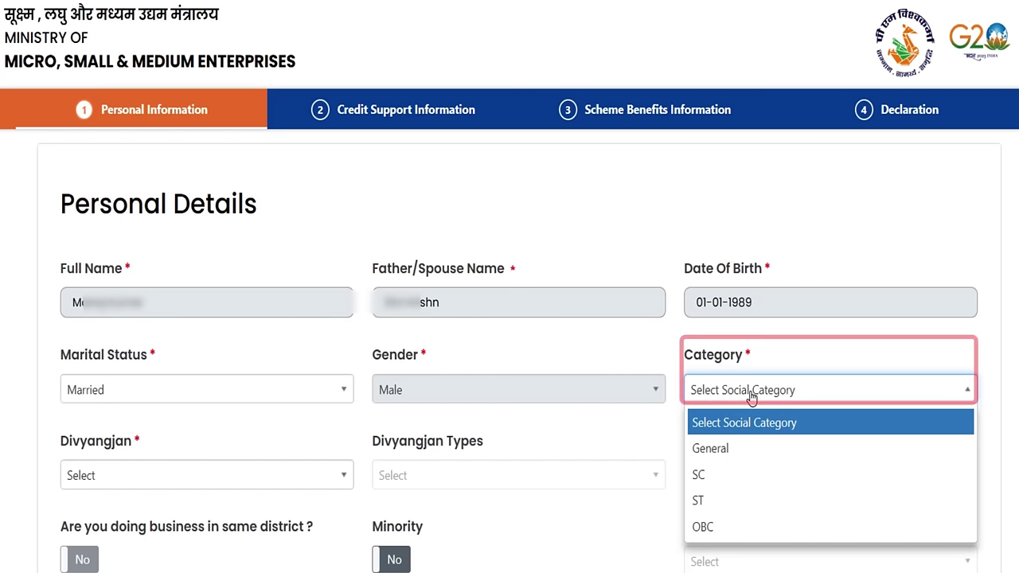
left_click(733, 476)
left_click(180, 478)
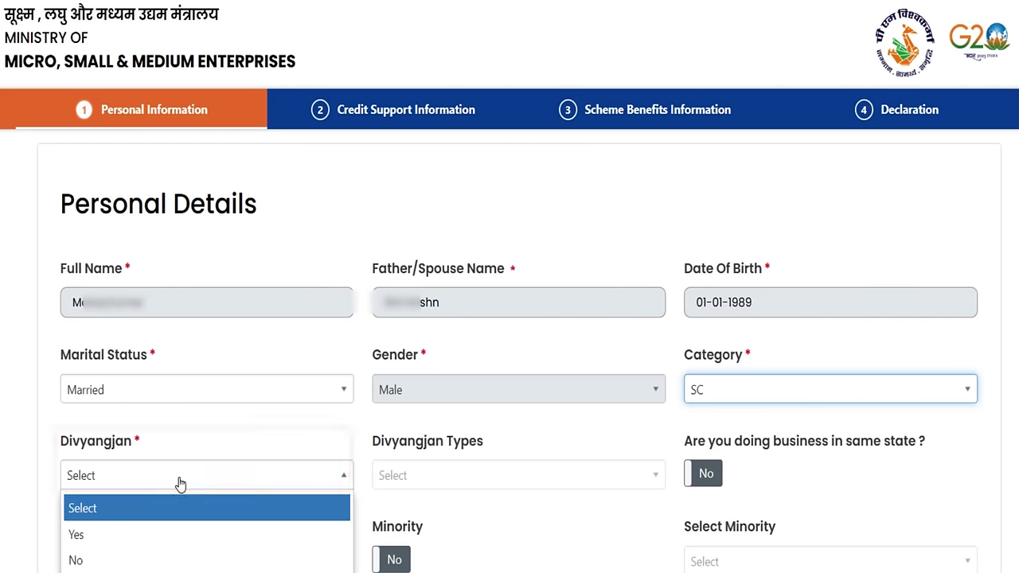
left_click(146, 561)
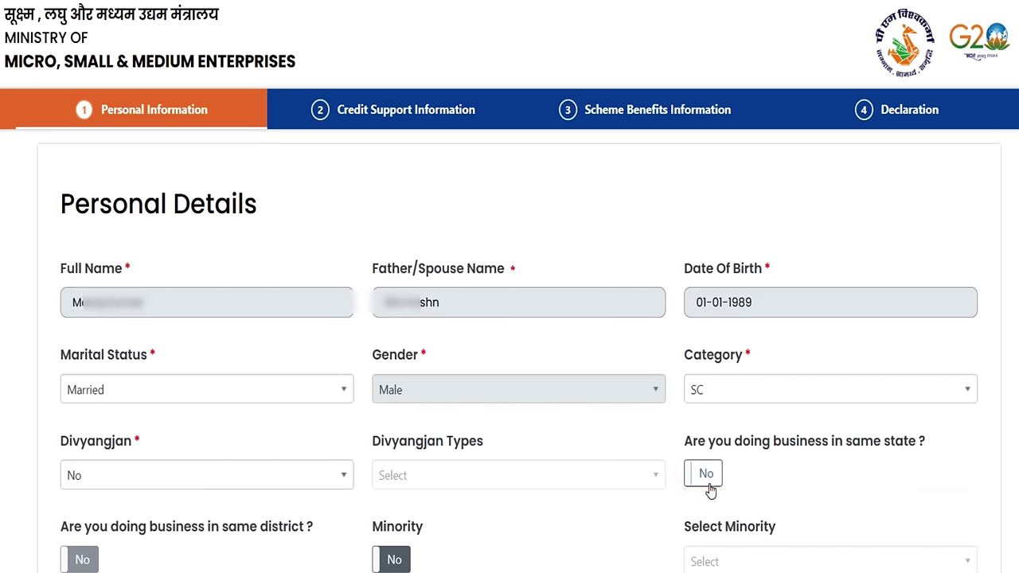
Mark the business as located in the same state and same district.
left_click(708, 480)
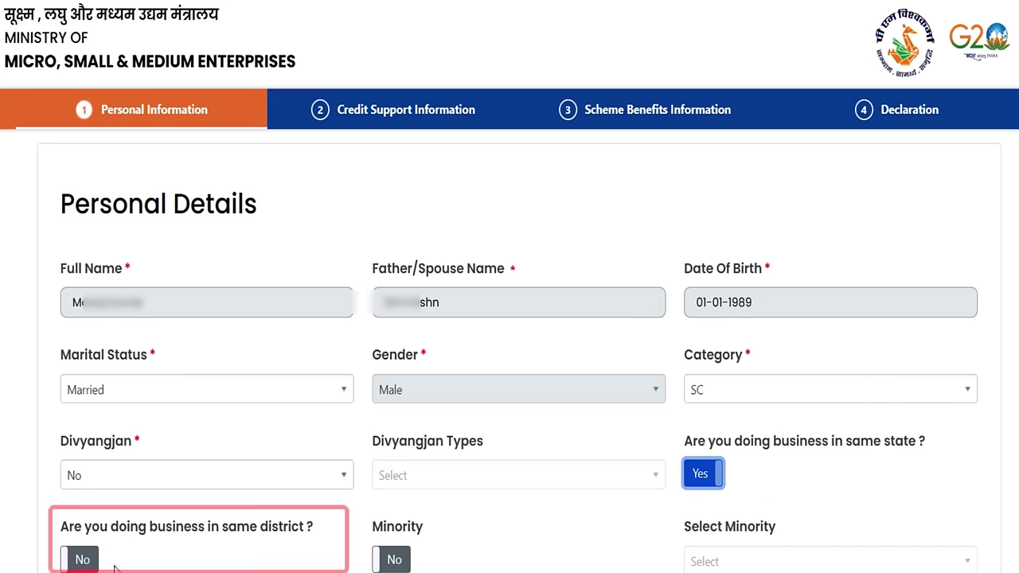
left_click(82, 560)
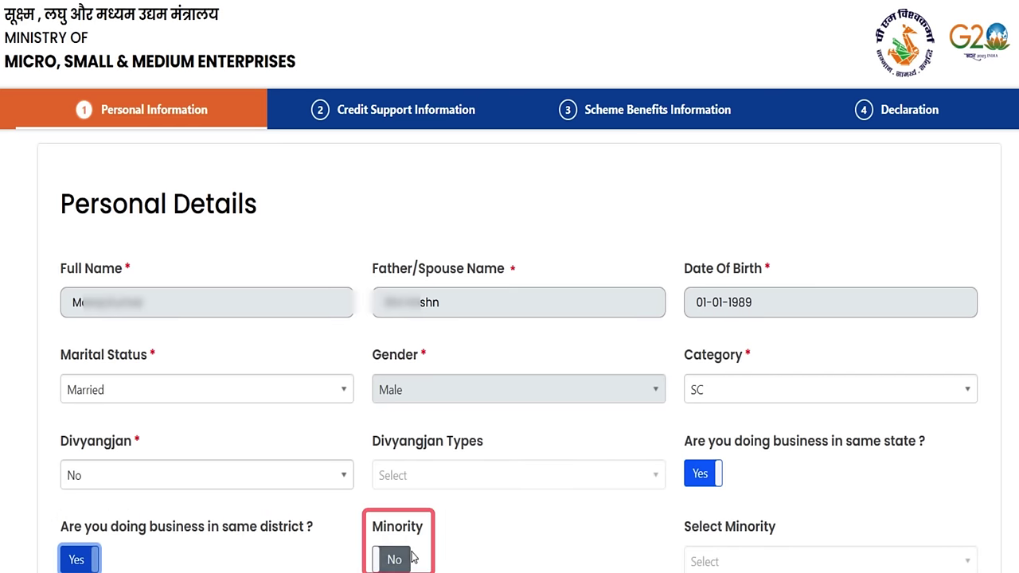
scroll(662, 551, "down", 8)
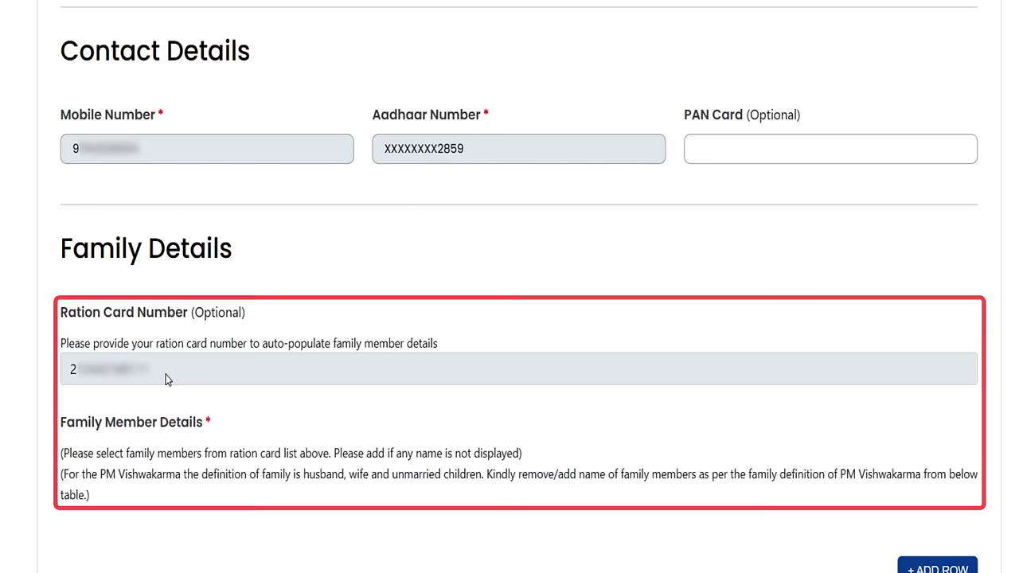
scroll(166, 380, "down", 1)
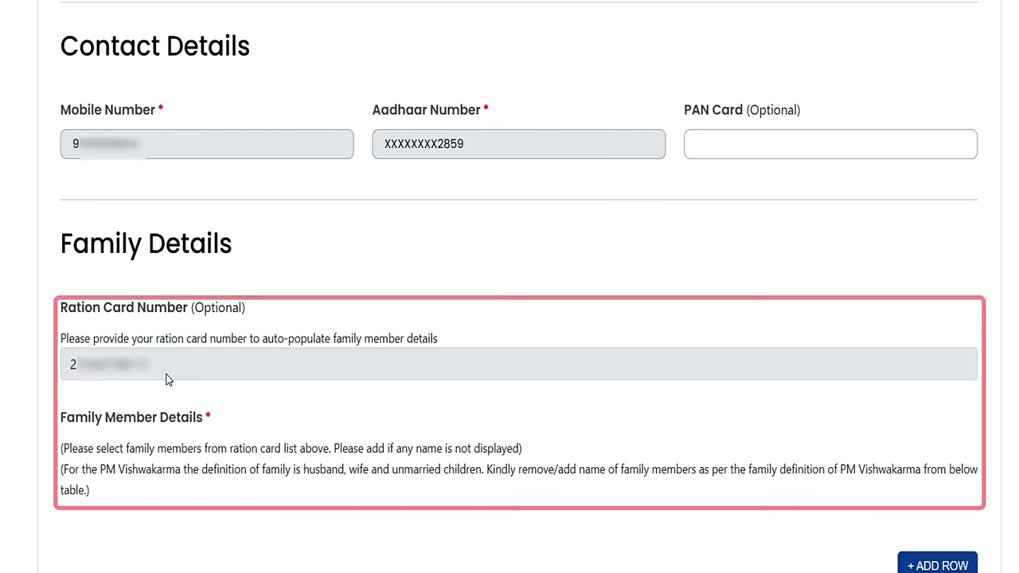
scroll(167, 379, "down", 2)
scroll(167, 378, "down", 4)
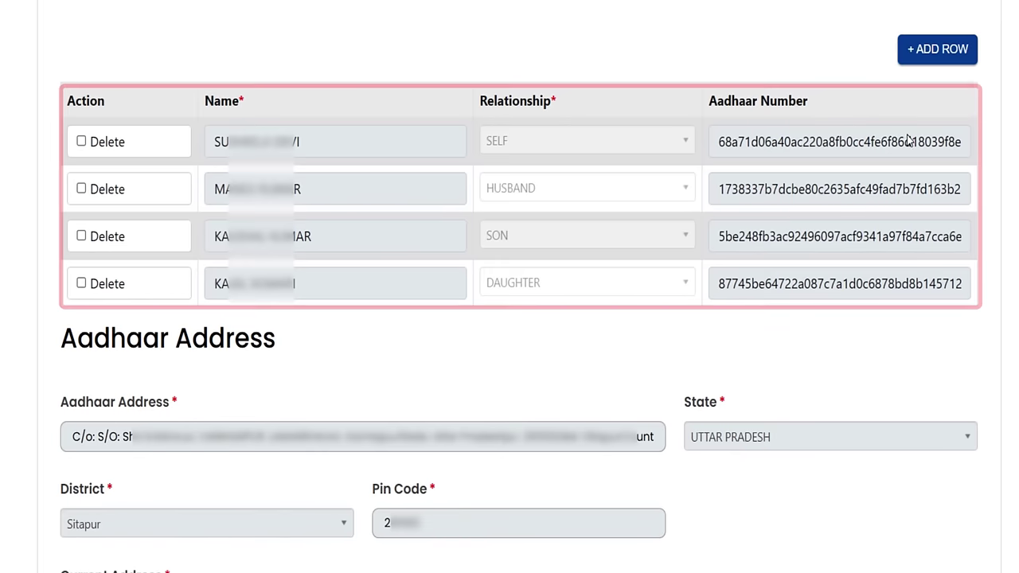
left_click(937, 49)
left_click(311, 330)
scroll(539, 282, "down", 1)
scroll(539, 278, "down", 2)
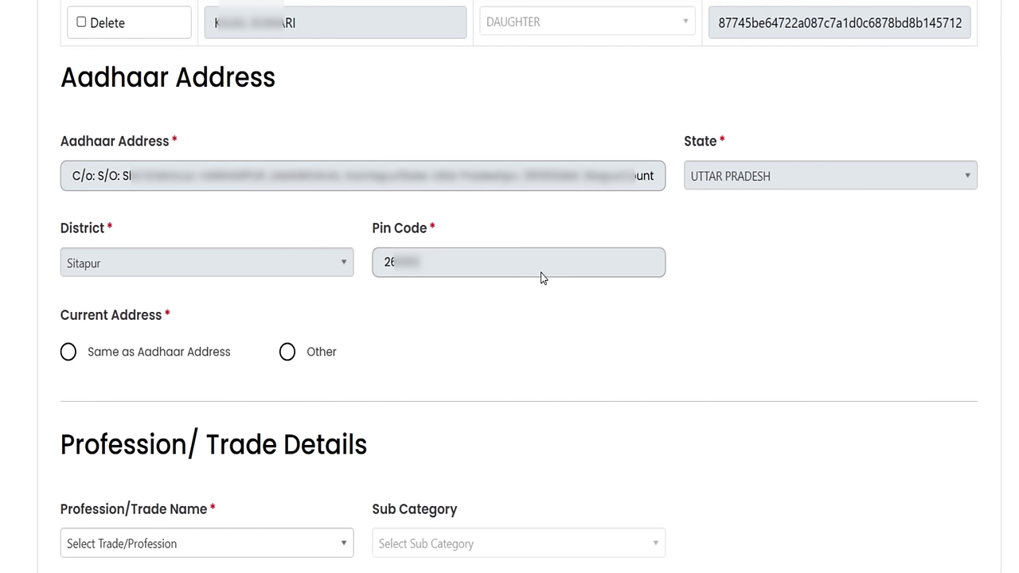
scroll(302, 273, "down", 2)
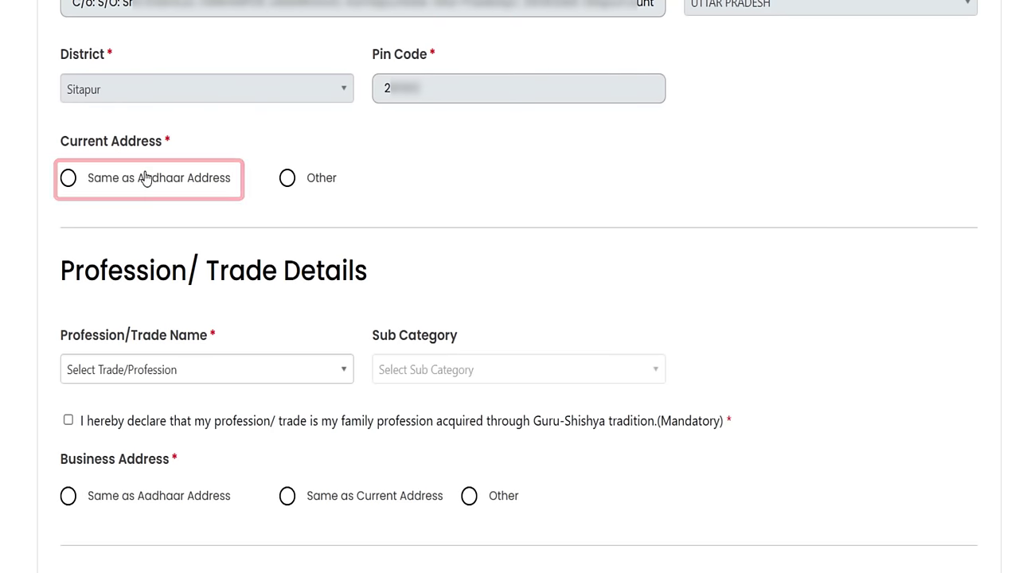
Make the current address Same as Aadhaar and answer Yes to Gram Panchayat.
scroll(915, 181, "down", 1)
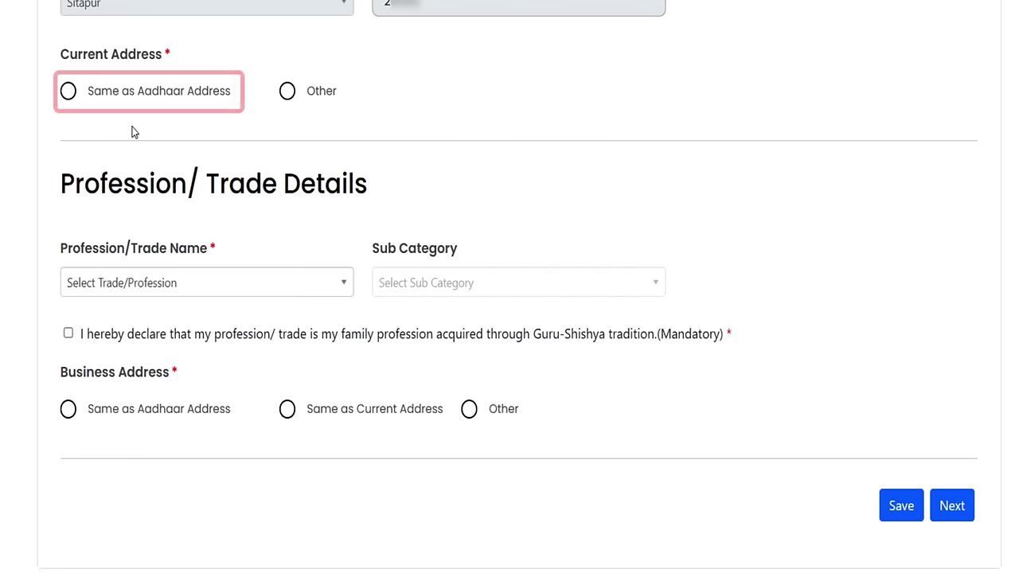
left_click(134, 96)
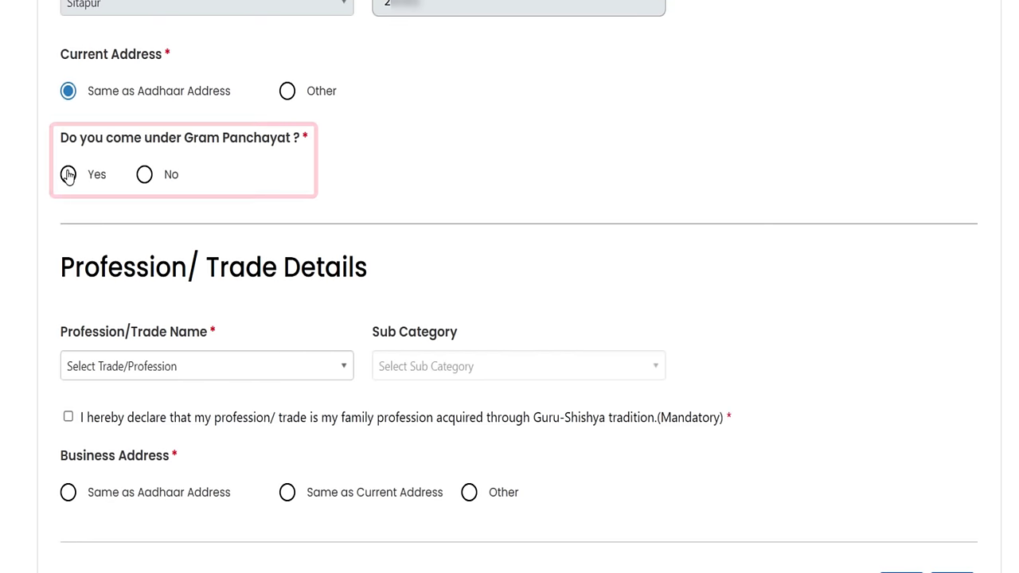
left_click(68, 174)
Choose the Block and the 'hari…' Gram Panchayat from the filtered dropdowns.
left_click(535, 171)
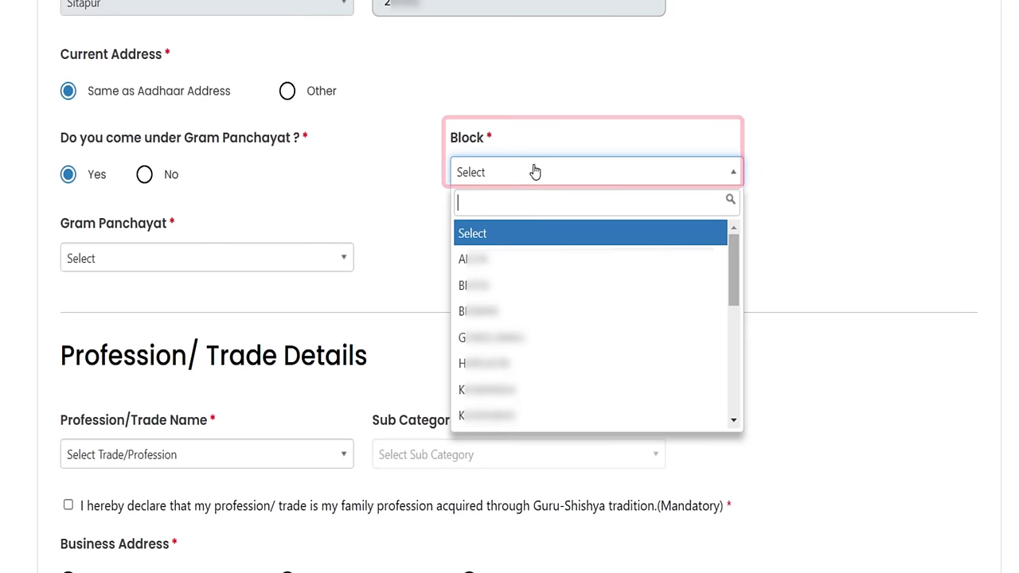
type("b")
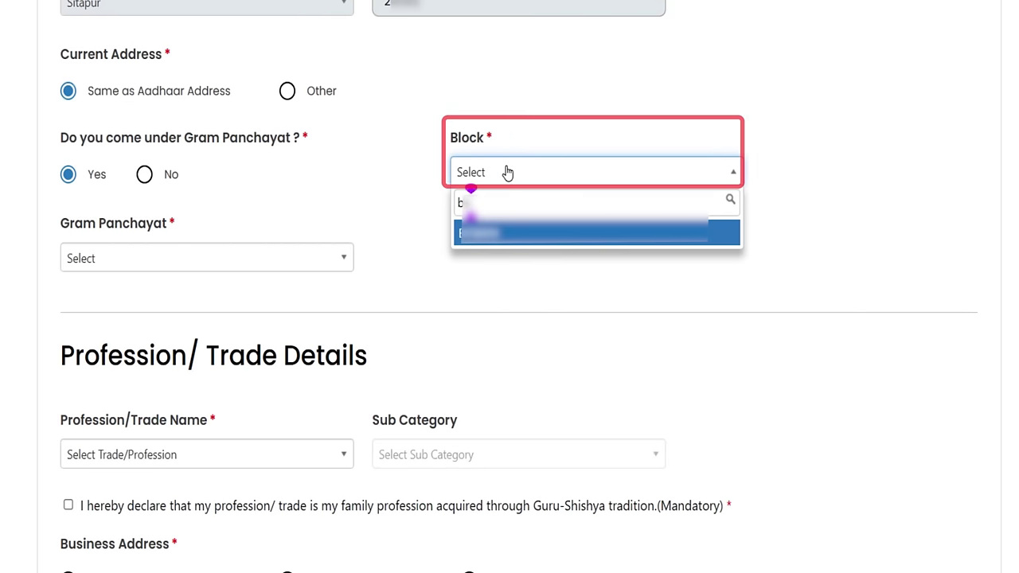
left_click(491, 237)
left_click(231, 268)
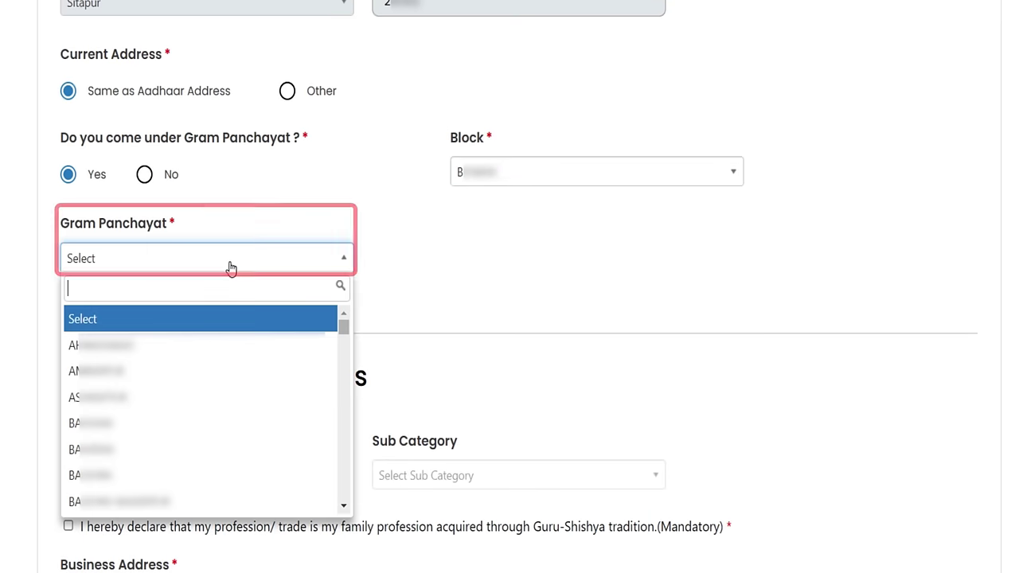
type("ha")
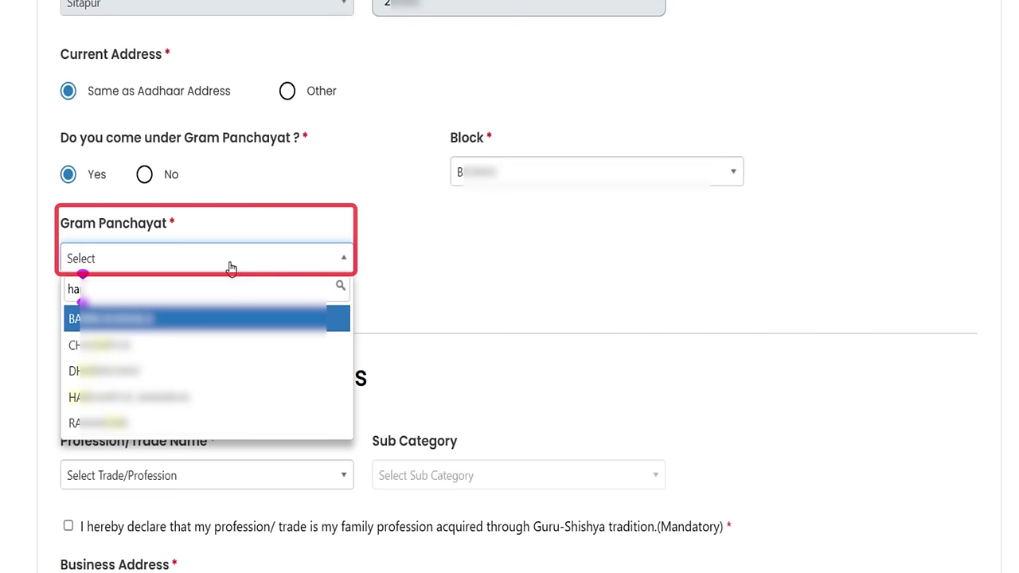
type("ri")
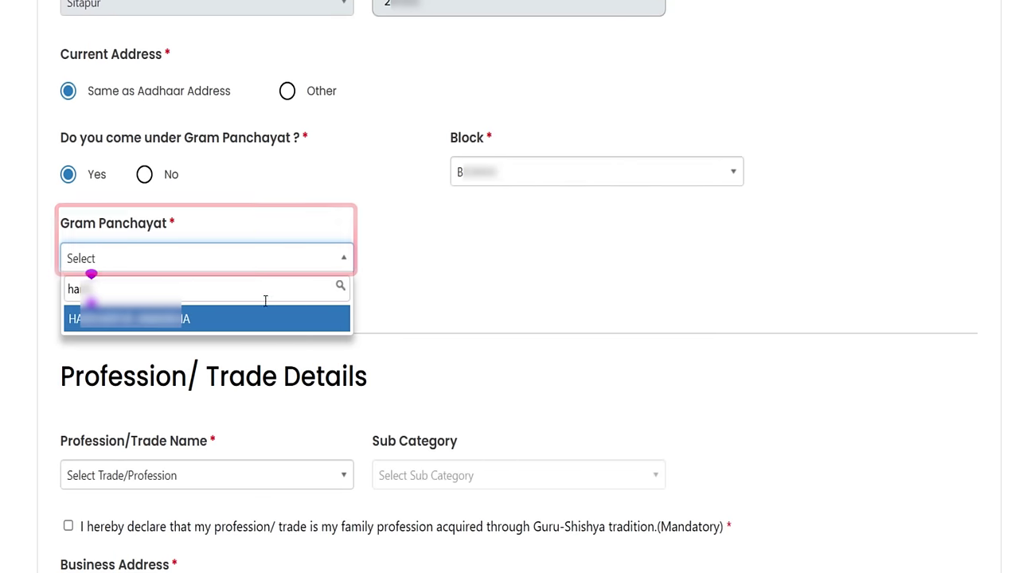
left_click(274, 318)
scroll(311, 278, "down", 2)
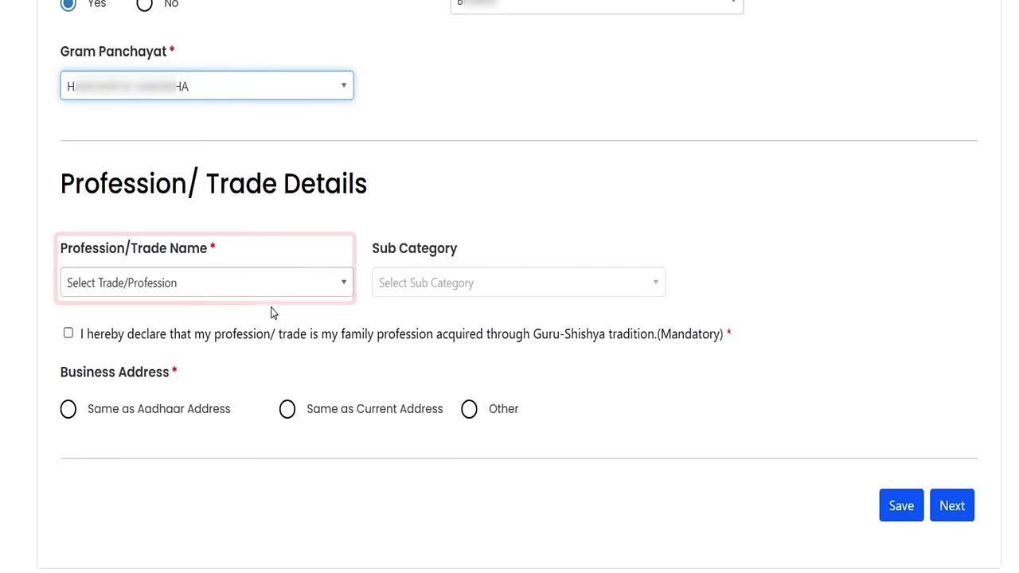
Choose Tailor (Darzi) from the Profession/Trade Name list.
left_click(216, 285)
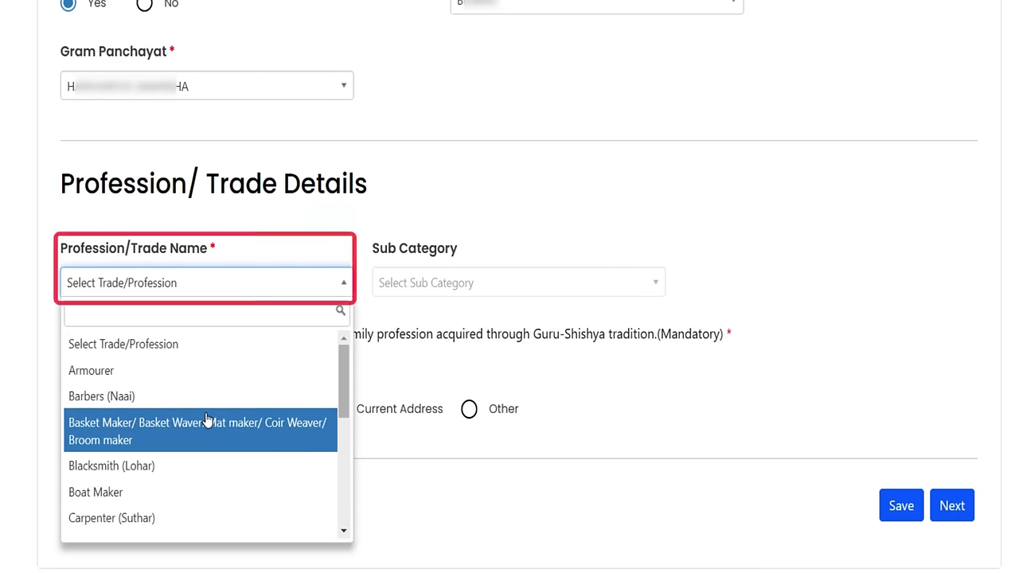
scroll(206, 419, "down", 5)
left_click(143, 502)
left_click(211, 288)
scroll(209, 348, "up", 5)
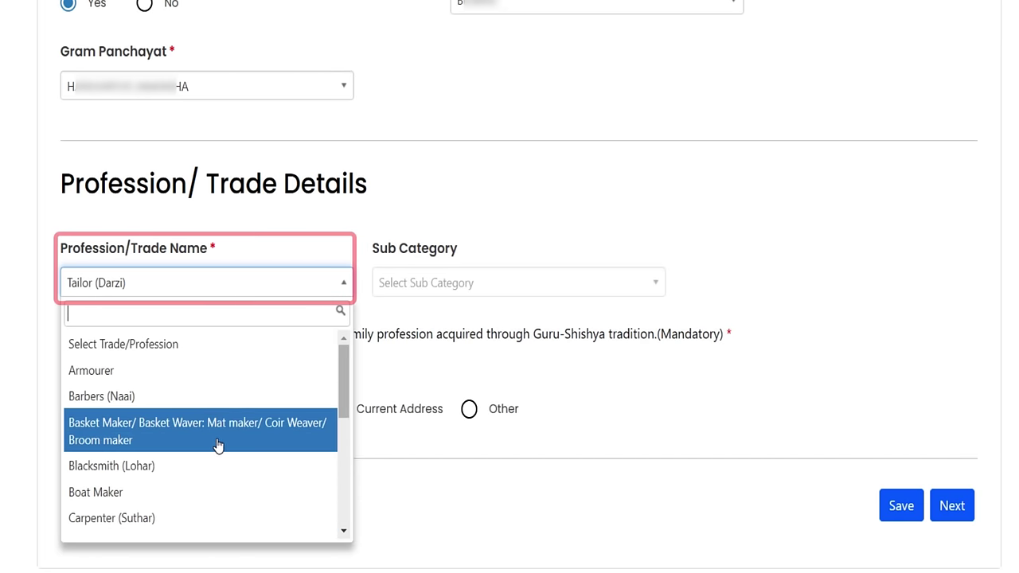
scroll(237, 440, "down", 1)
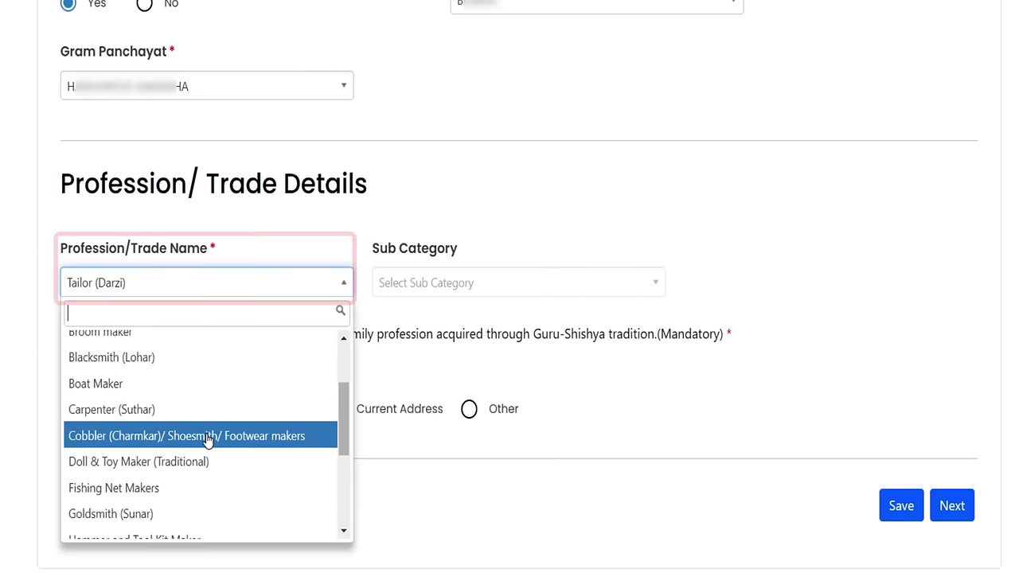
scroll(199, 433, "down", 1)
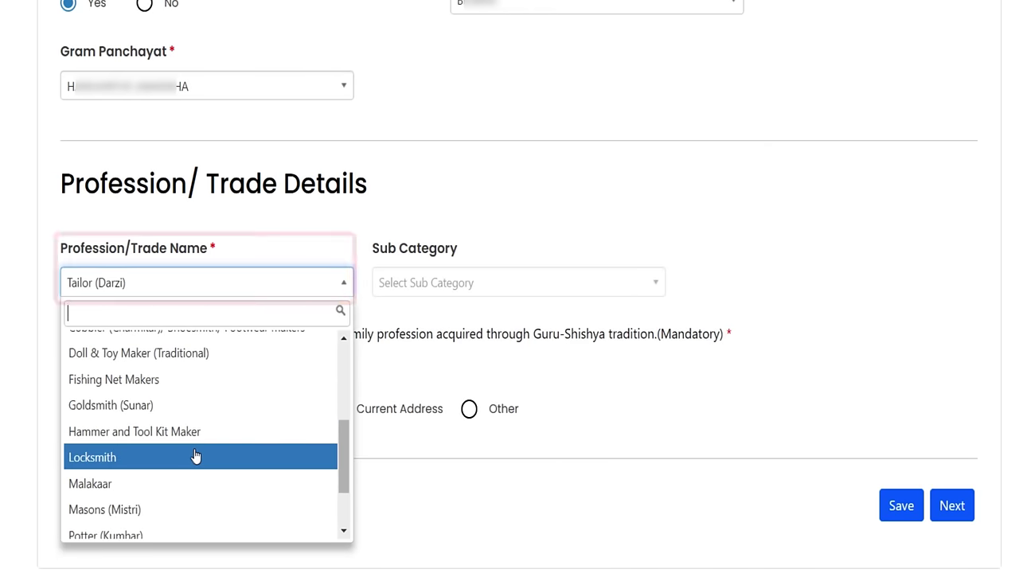
scroll(216, 448, "down", 1)
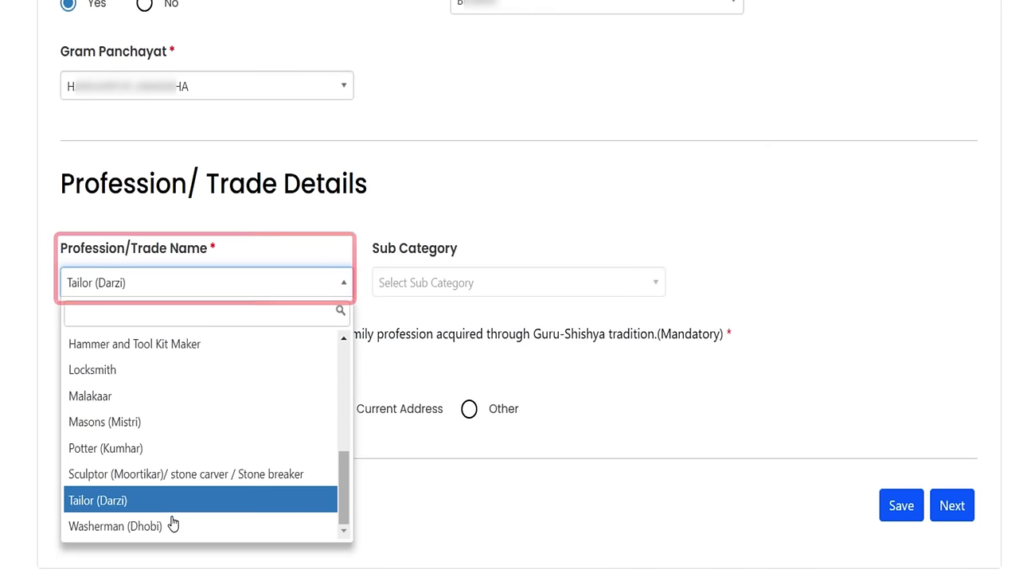
left_click(170, 508)
left_click(431, 281)
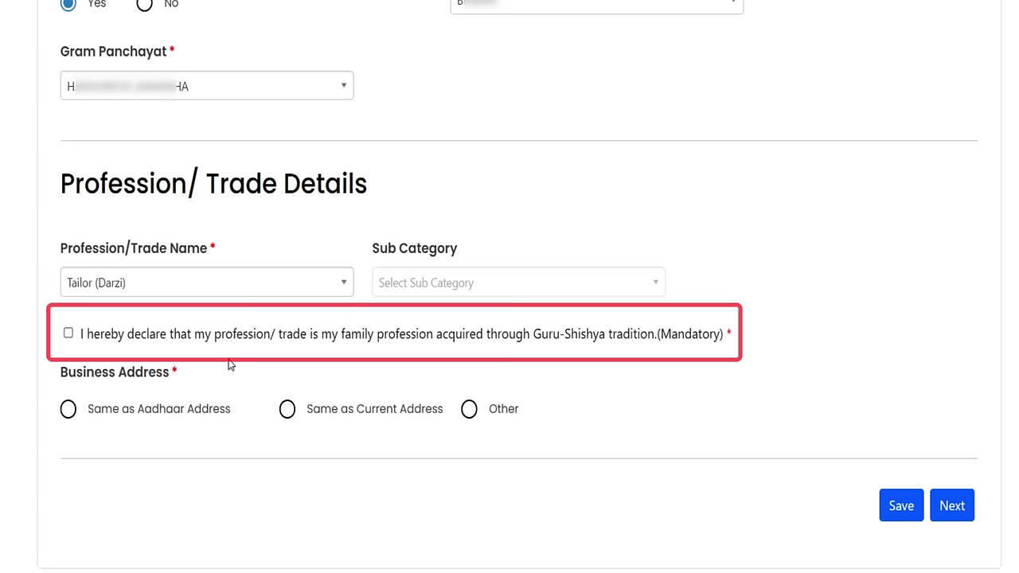
Tick the Guru-Shishya declaration and give an Other business address in Uttar Pradesh.
left_click(68, 334)
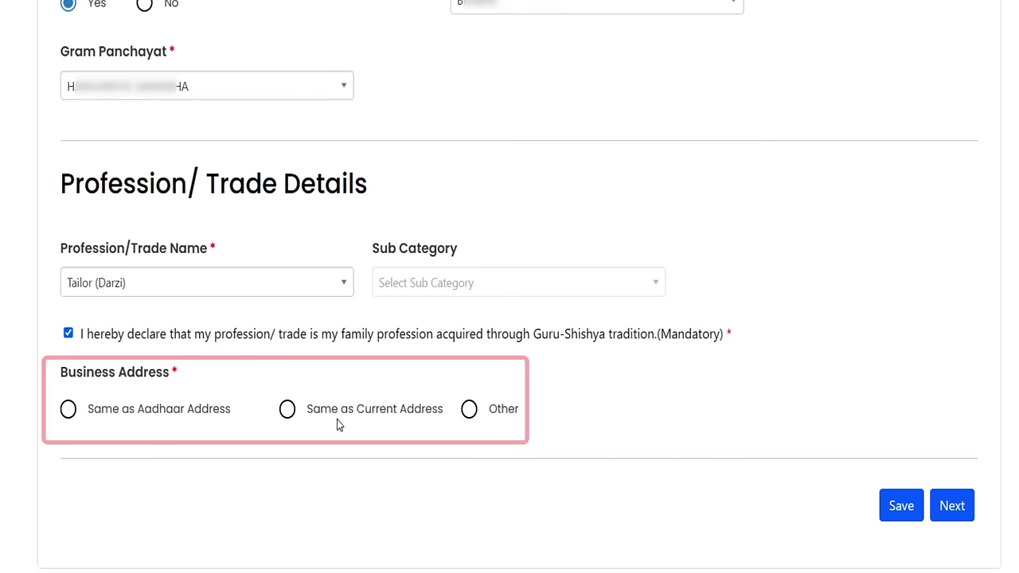
left_click(470, 411)
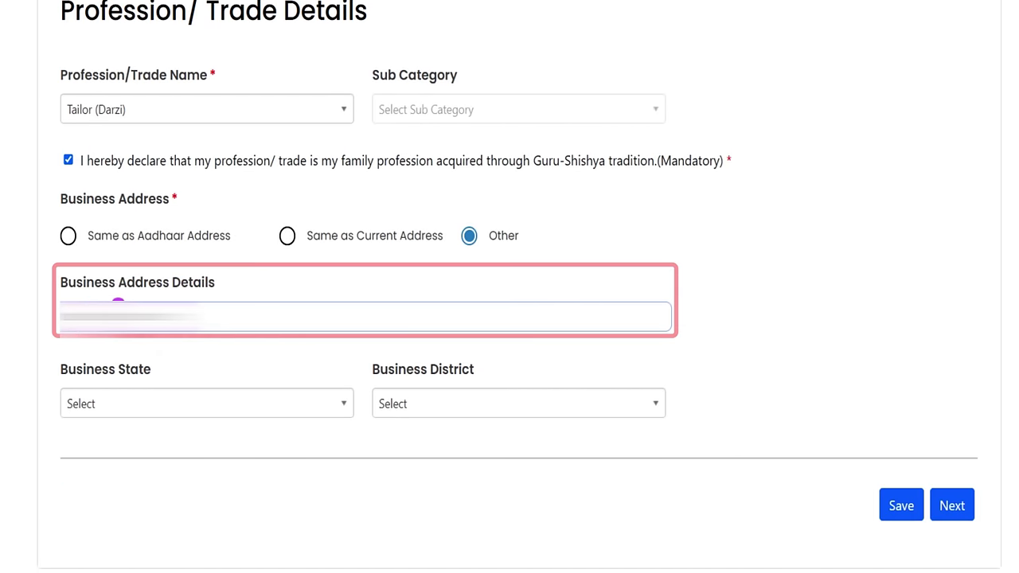
key("Tab")
key("Return")
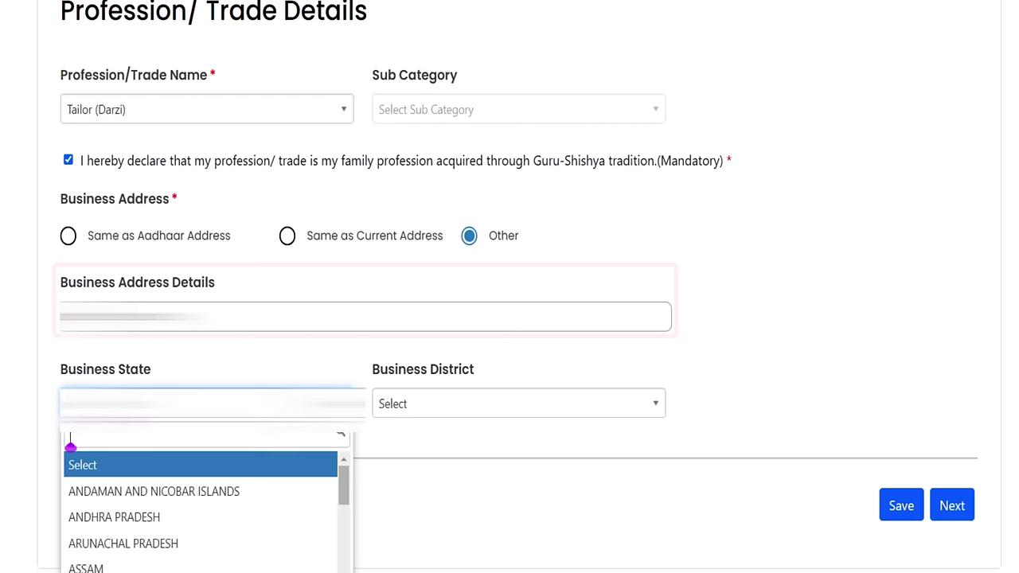
type("ut")
key("Return")
Set the business district to Sitapur, save the details, and move to bank details.
key("Tab")
key("Return")
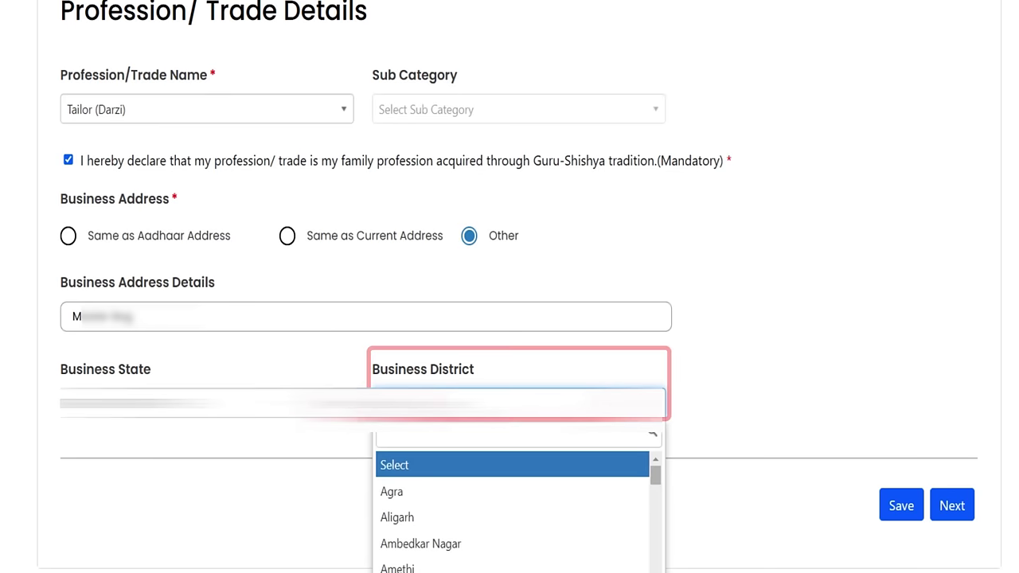
type("sita")
left_click(409, 471)
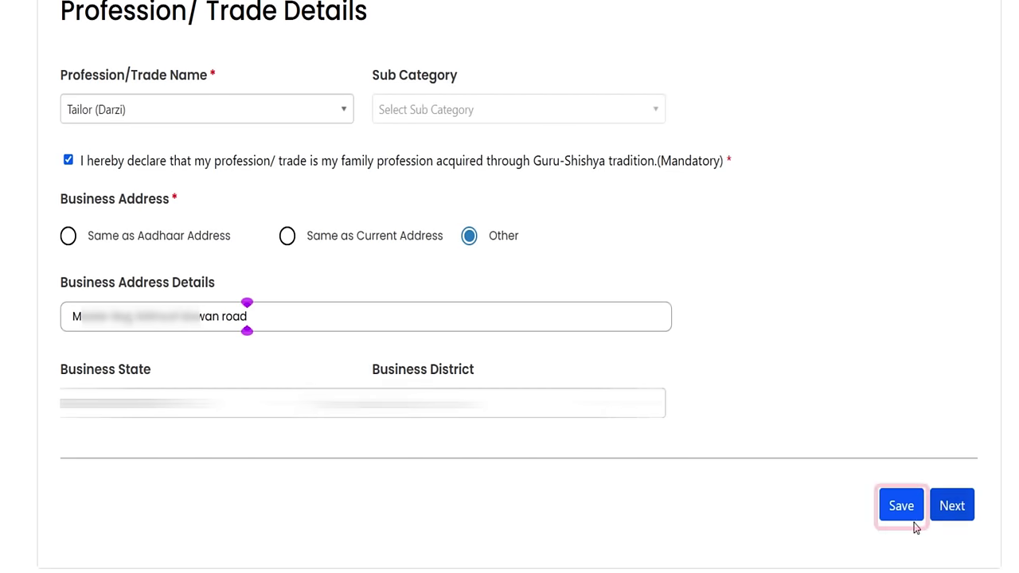
left_click(914, 521)
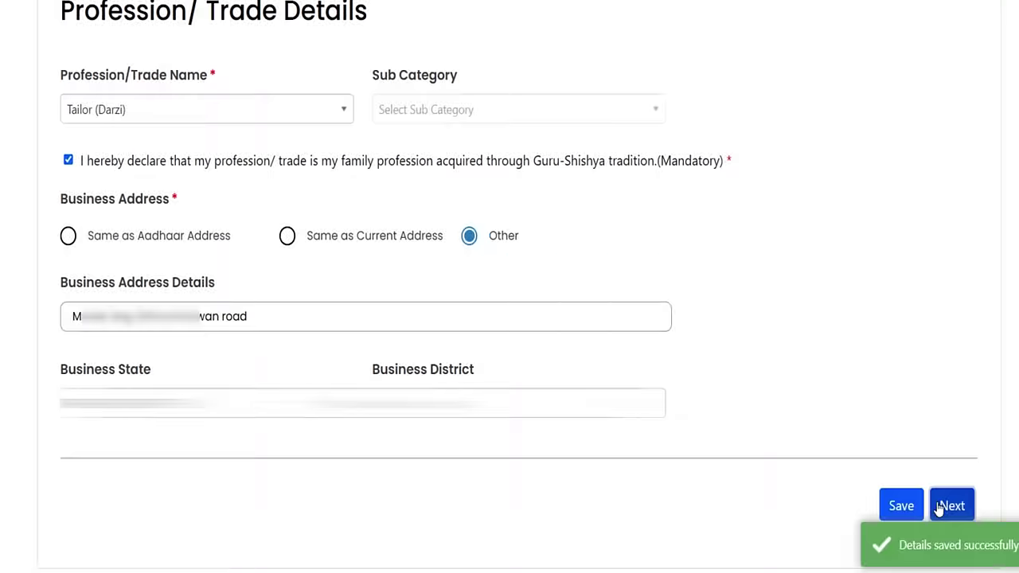
left_click(948, 507)
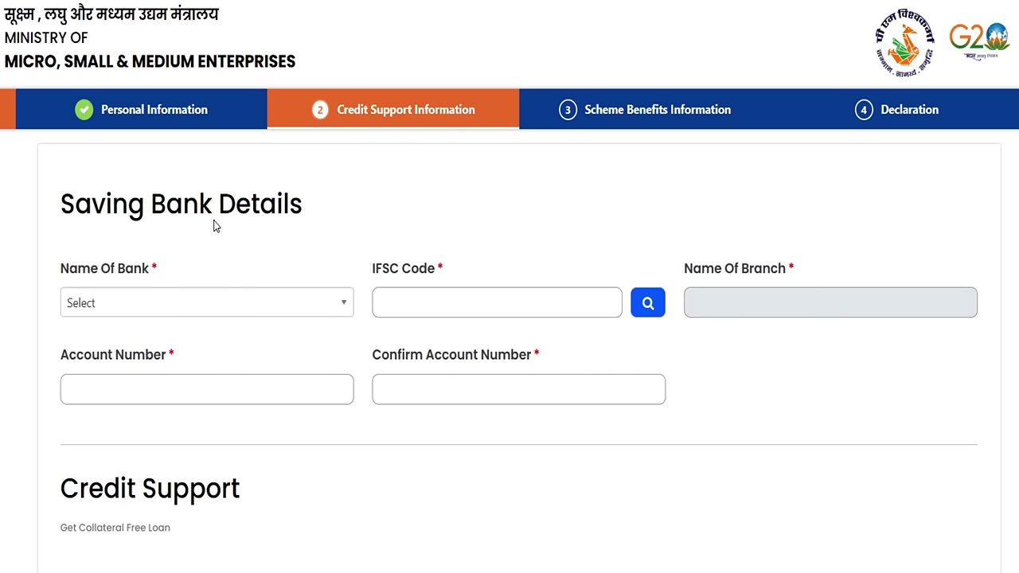
Select State Bank of India and fetch the branch from its SBIN IFSC code.
left_click(215, 306)
type("ST")
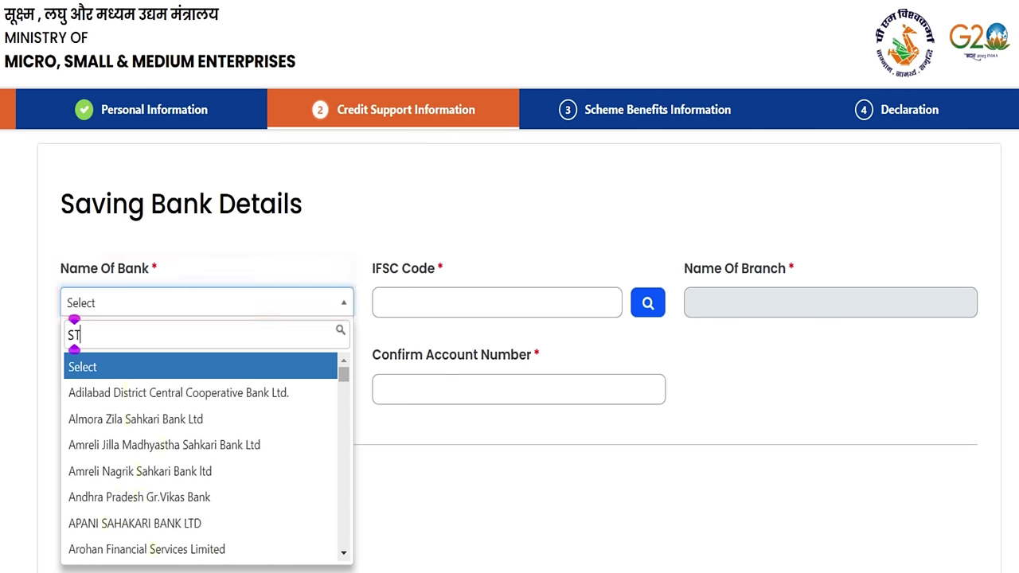
type("ATE BAN")
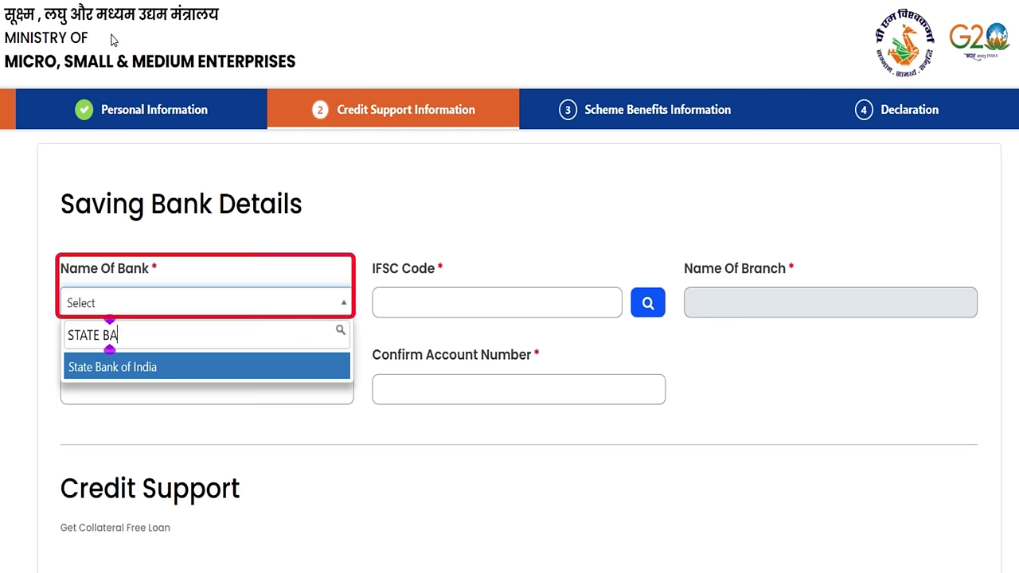
left_click(136, 367)
left_click(504, 306)
type("SBIN00")
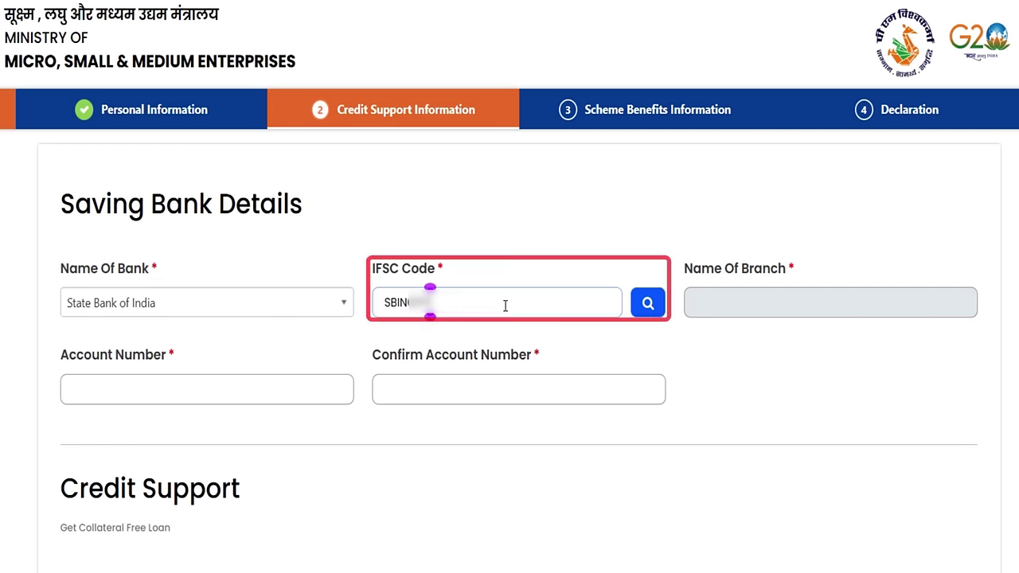
left_click(287, 395)
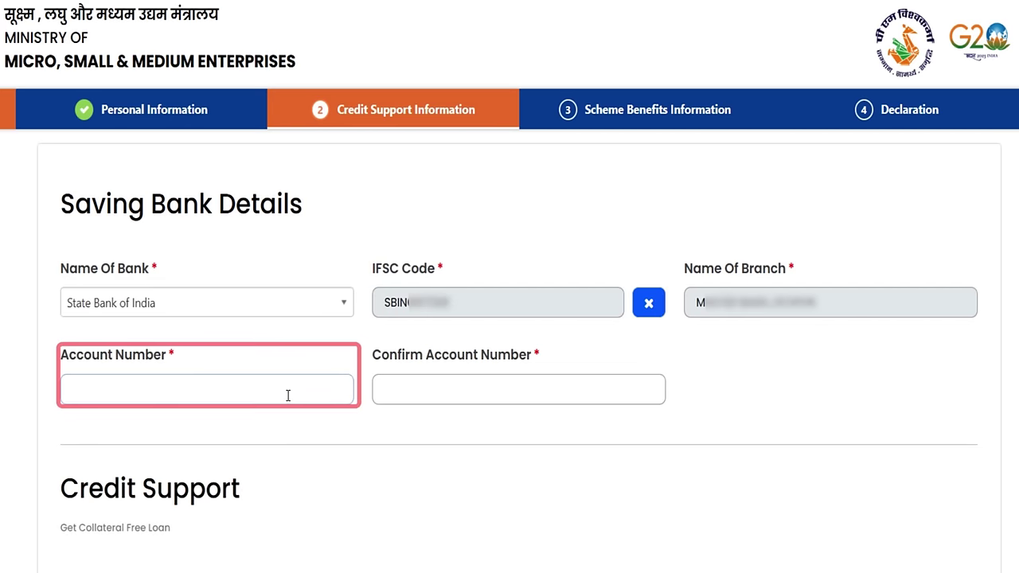
Enter and confirm the savings account number.
type("4")
left_click(446, 402)
type("4")
scroll(446, 402, "down", 4)
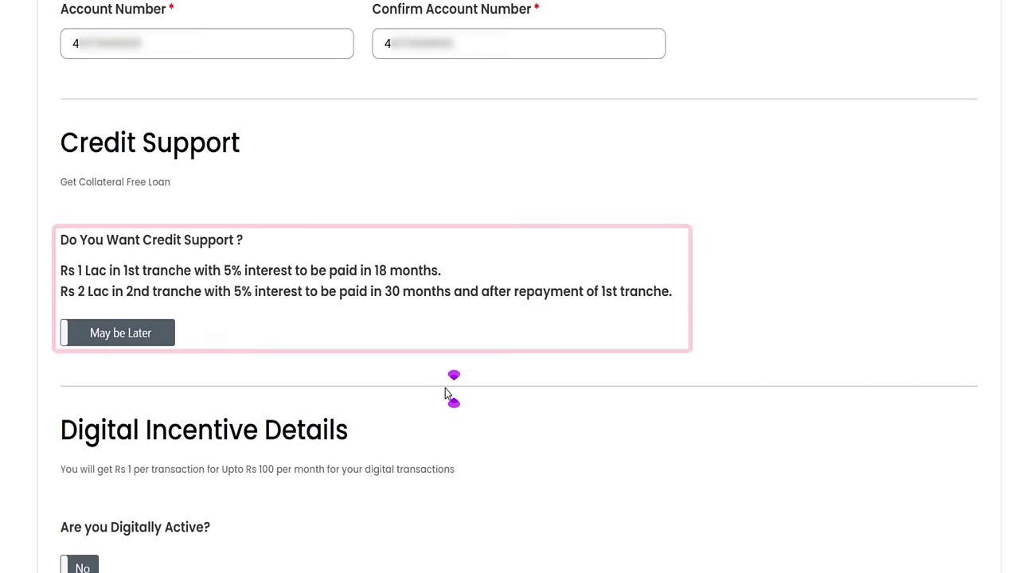
Request 100000 rupees credit support for working capital and Business Expansion purposes.
scroll(195, 348, "down", 1)
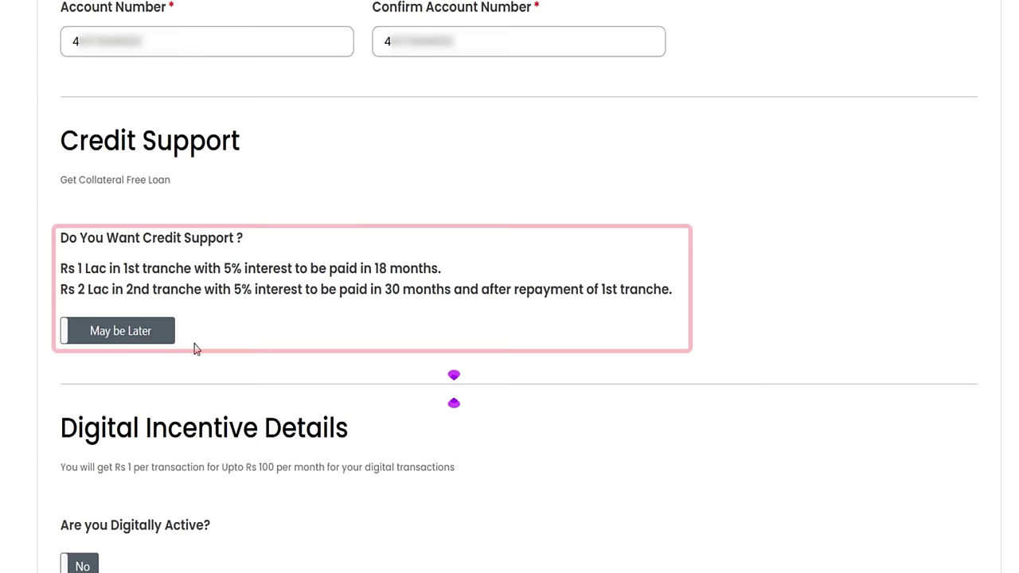
left_click(152, 330)
left_click(200, 265)
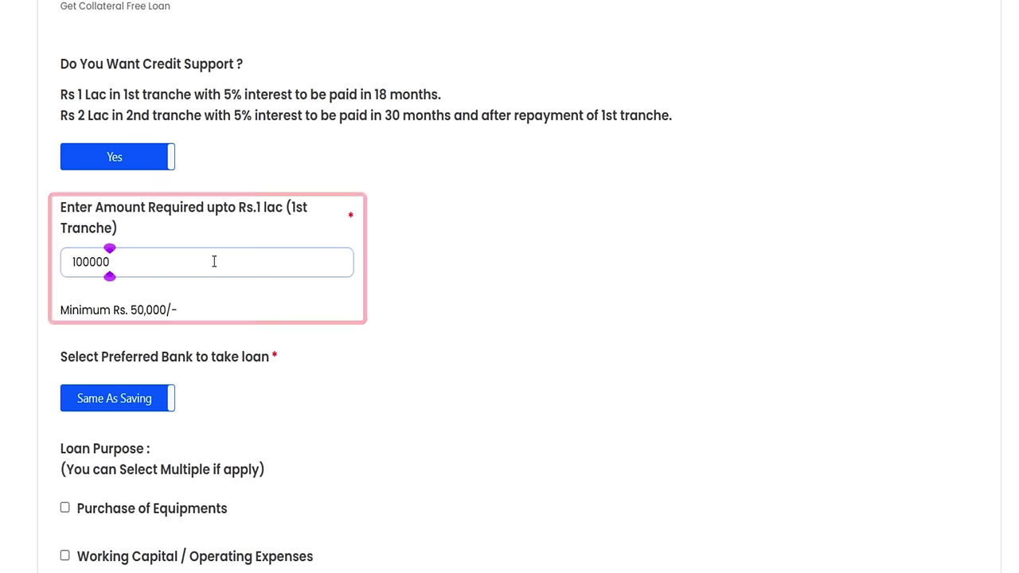
scroll(219, 267, "down", 5)
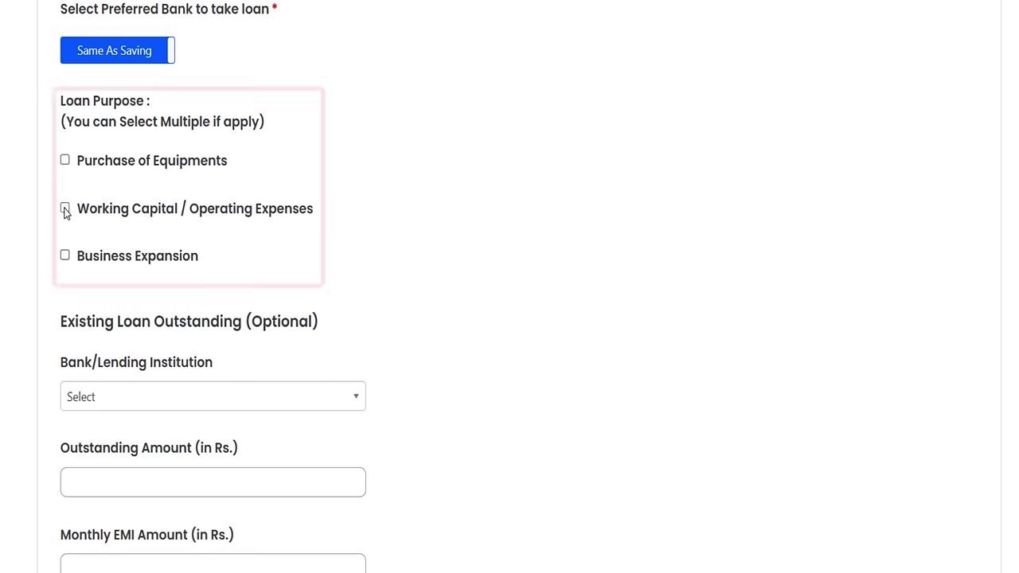
left_click(65, 254)
scroll(114, 246, "down", 3)
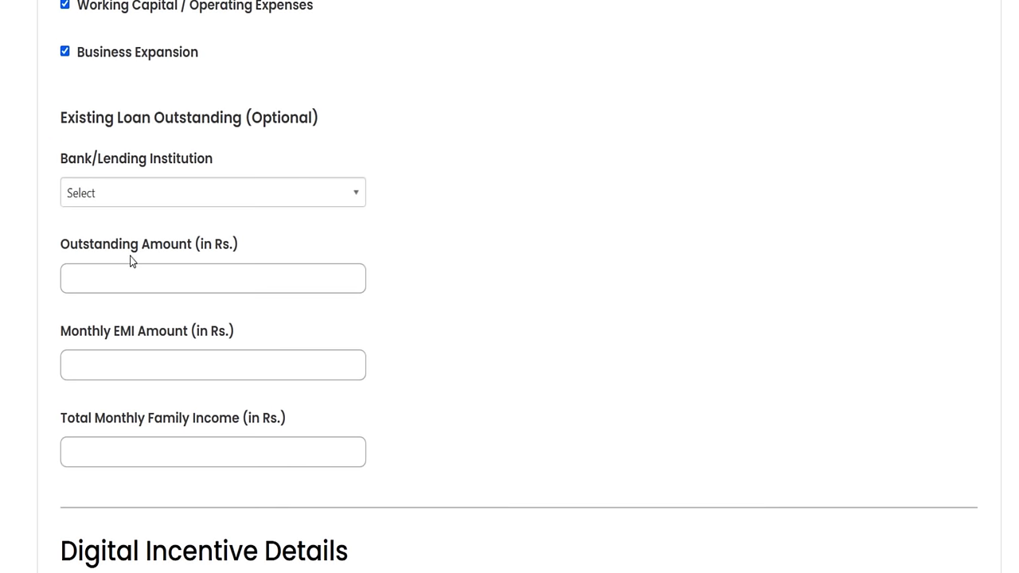